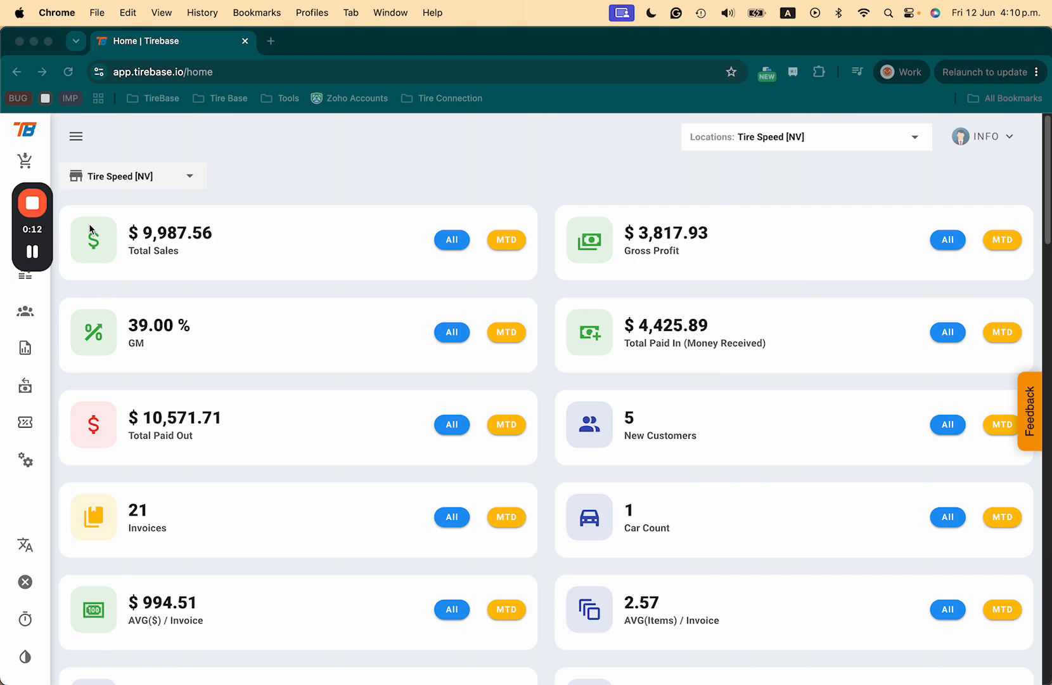
- Go to Products & Services and start adding a new product
drag(52, 244, 1030, 204)
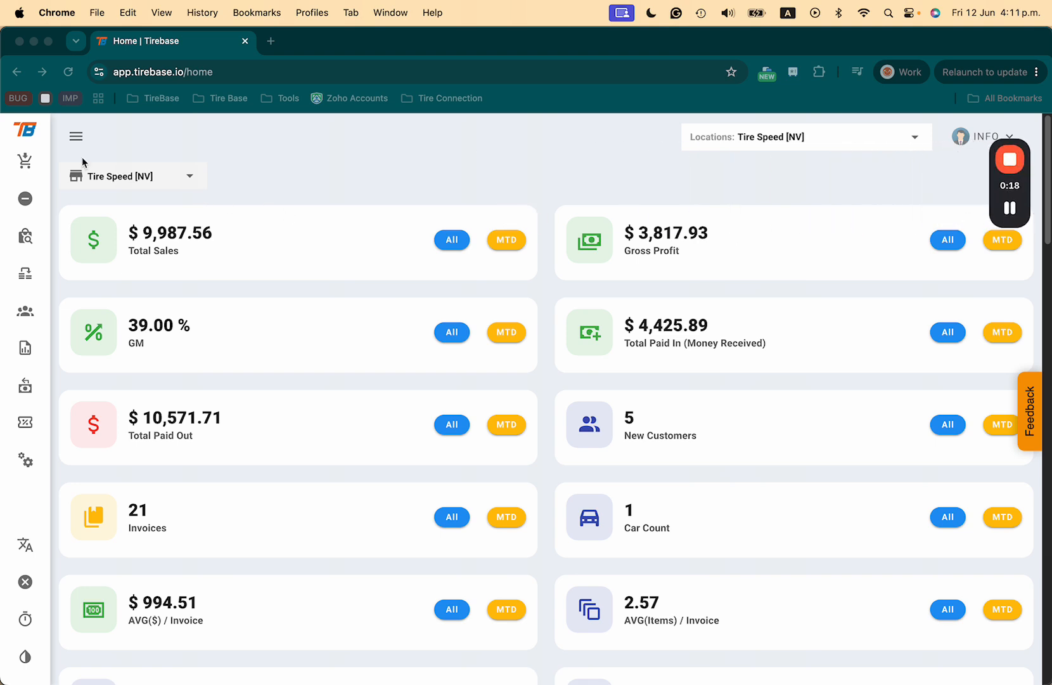
click(77, 137)
click(82, 315)
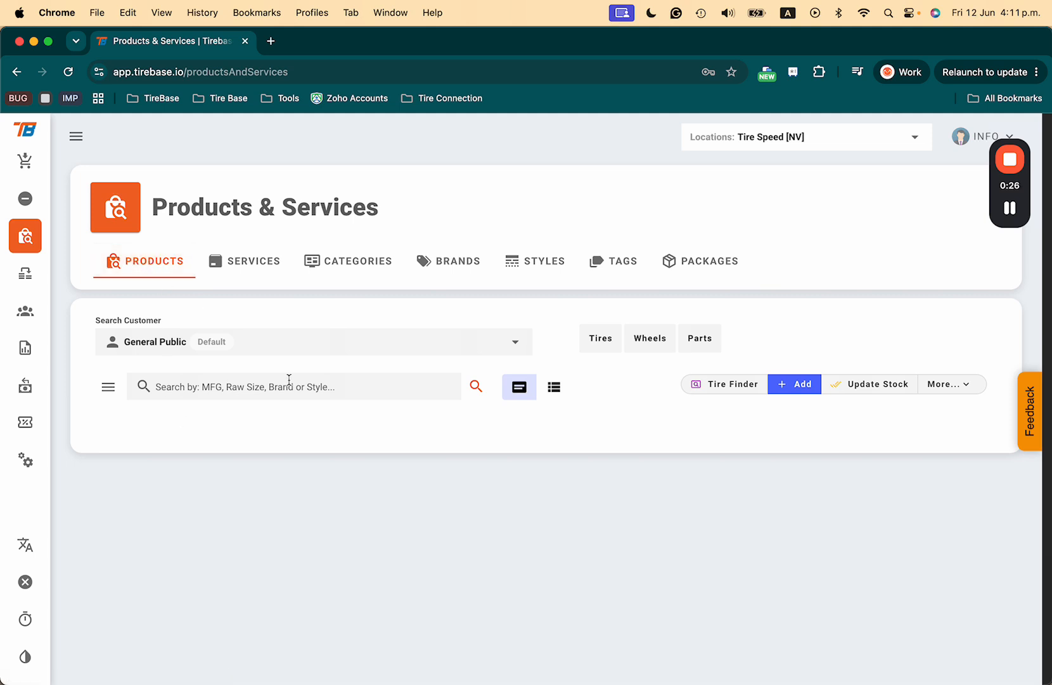
click(797, 384)
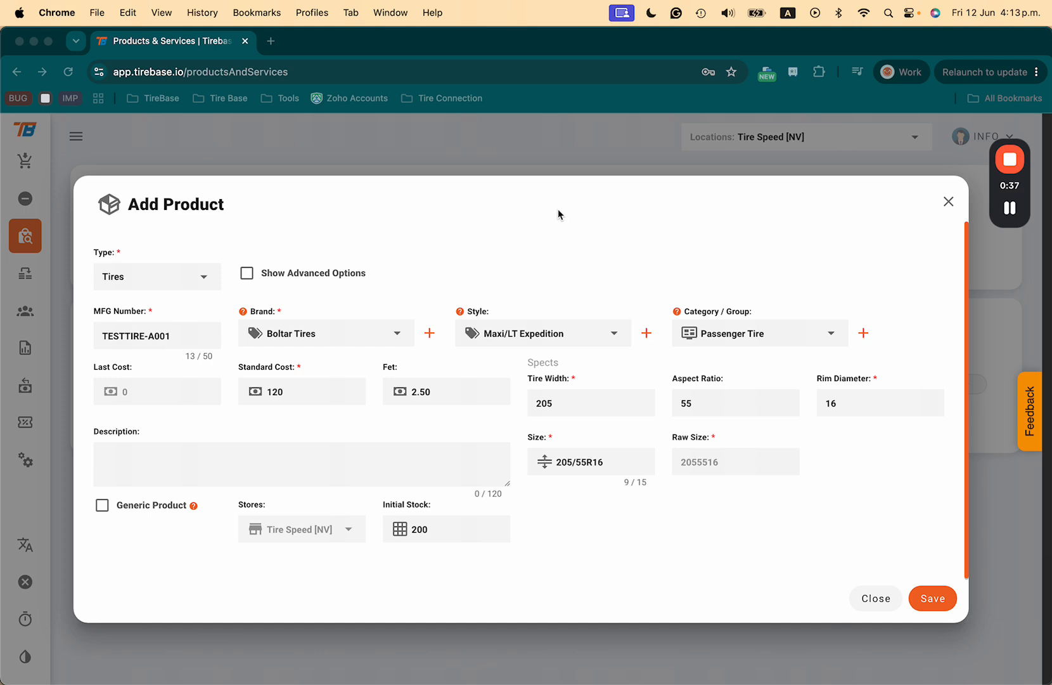
- Review the MFG number and the available product types for the new product, keeping Tires
click(174, 335)
click(177, 334)
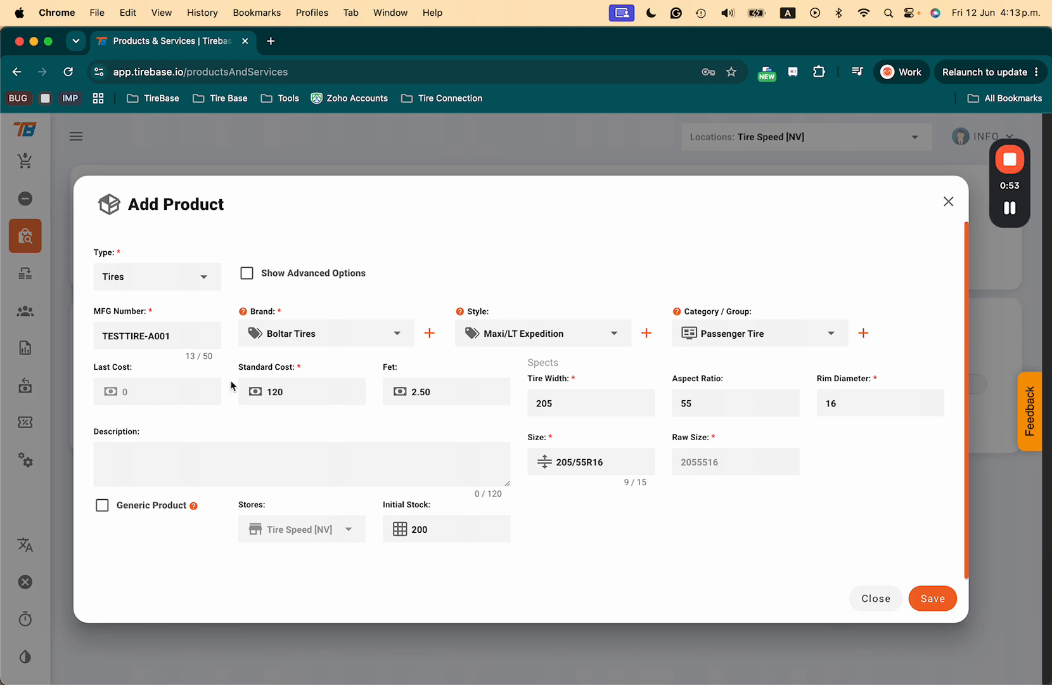
click(204, 279)
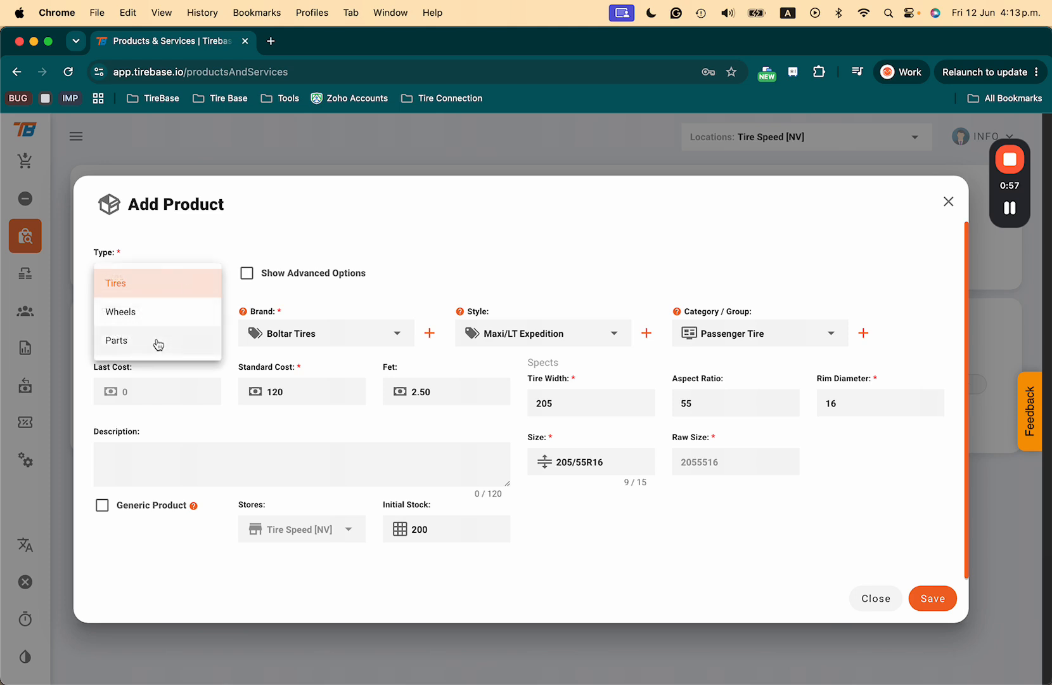
click(226, 251)
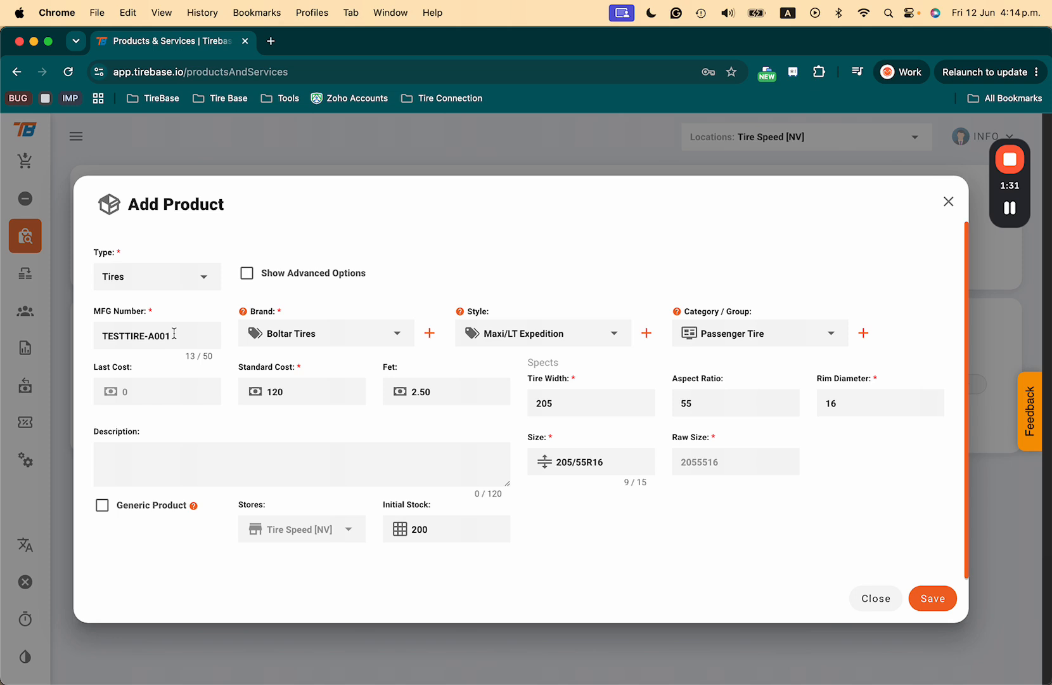
- Show the advanced options and look through the additional product fields
click(246, 279)
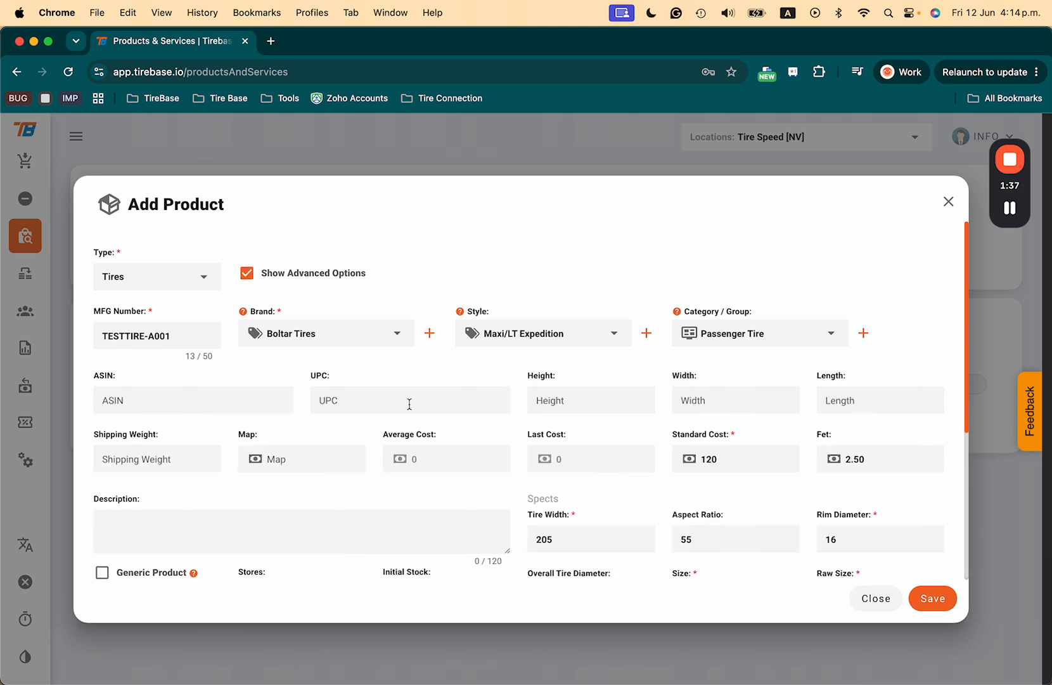
scroll(409, 404, down, 5)
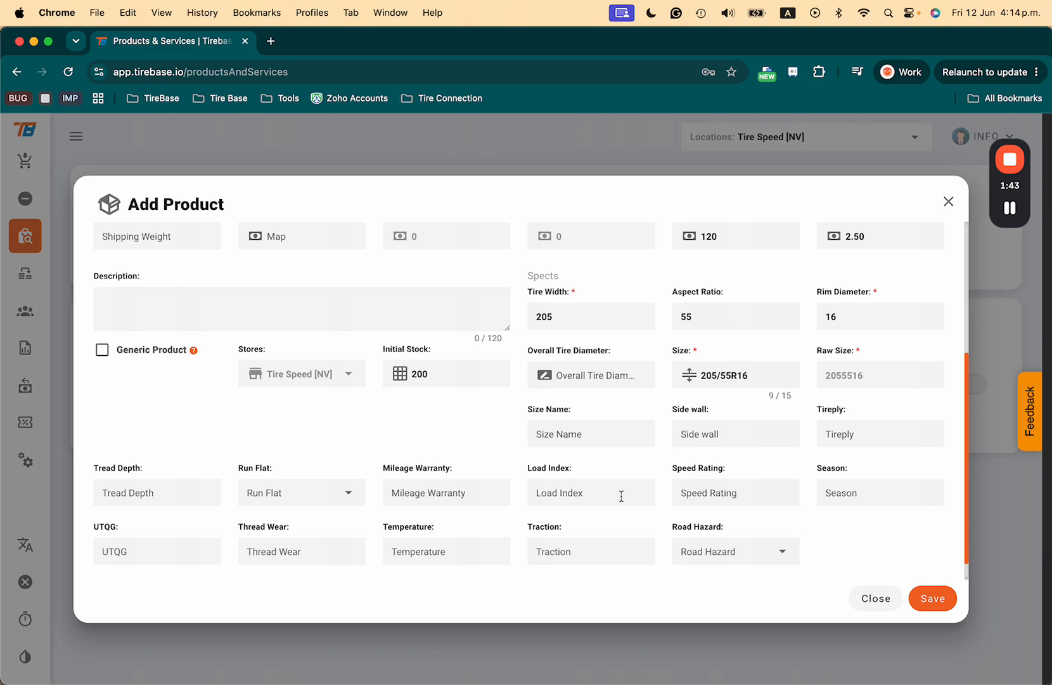
scroll(446, 465, up, 5)
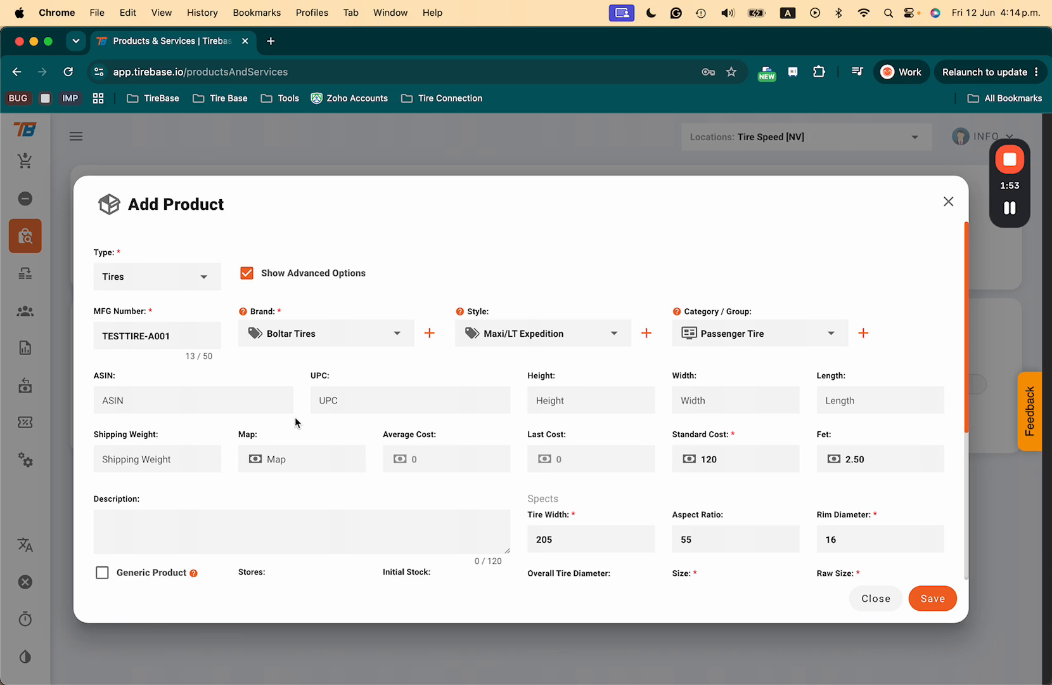
scroll(296, 420, down, 4)
scroll(471, 366, up, 4)
- Filter the brand choices by "acc", clear the brand, and open the new-brand form, closing it without saving
click(340, 335)
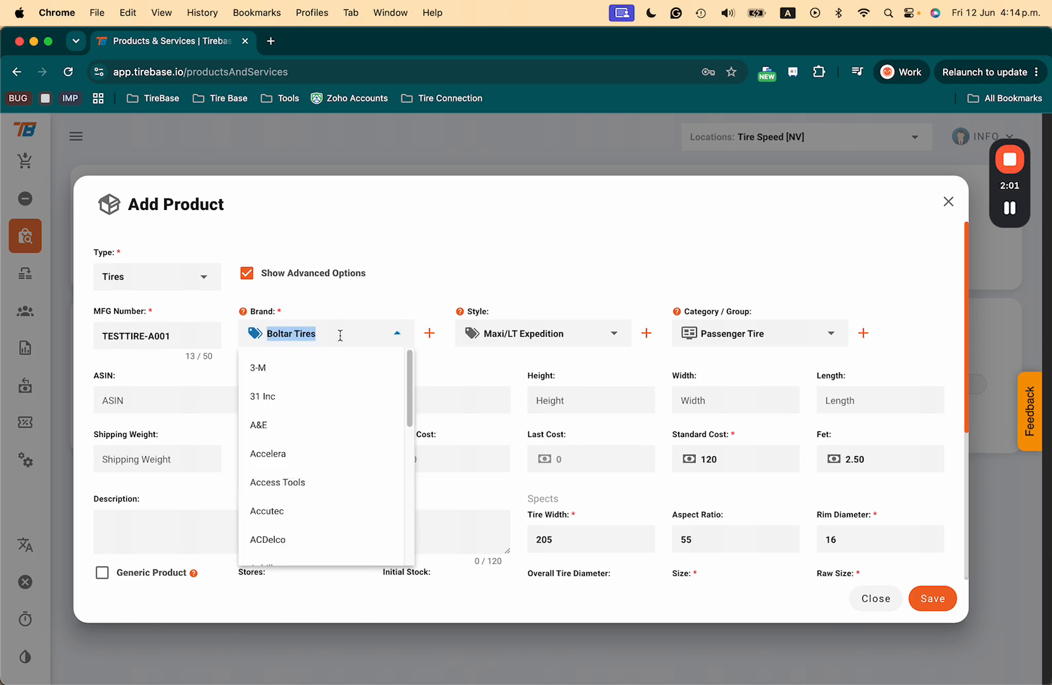
text(acc)
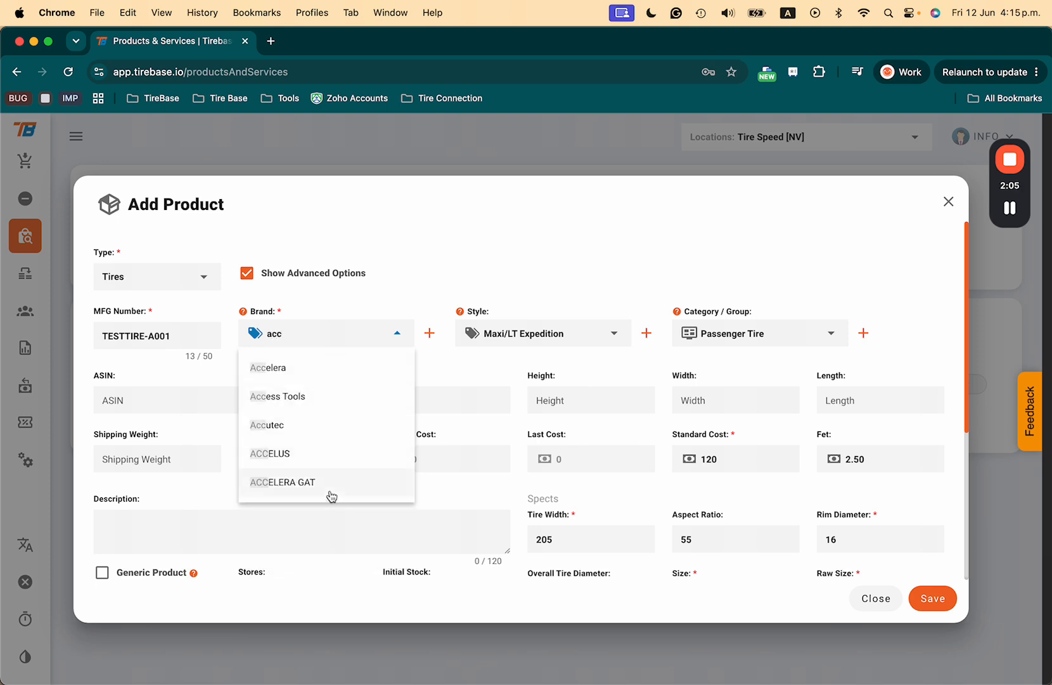
drag(290, 332, 260, 333)
key(BackSpace)
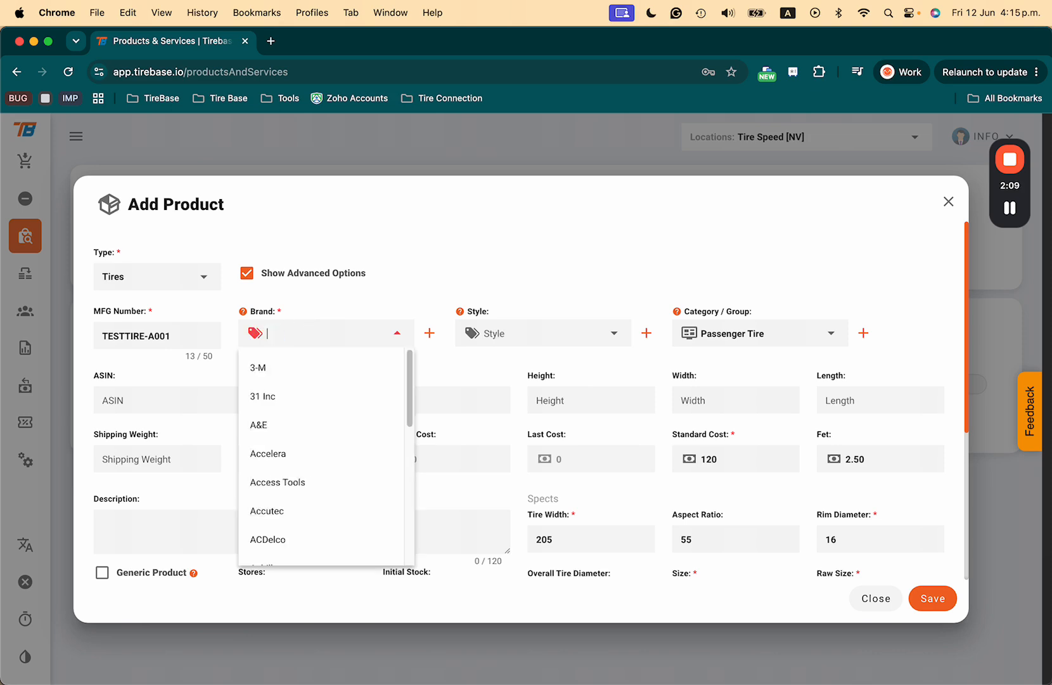
click(430, 334)
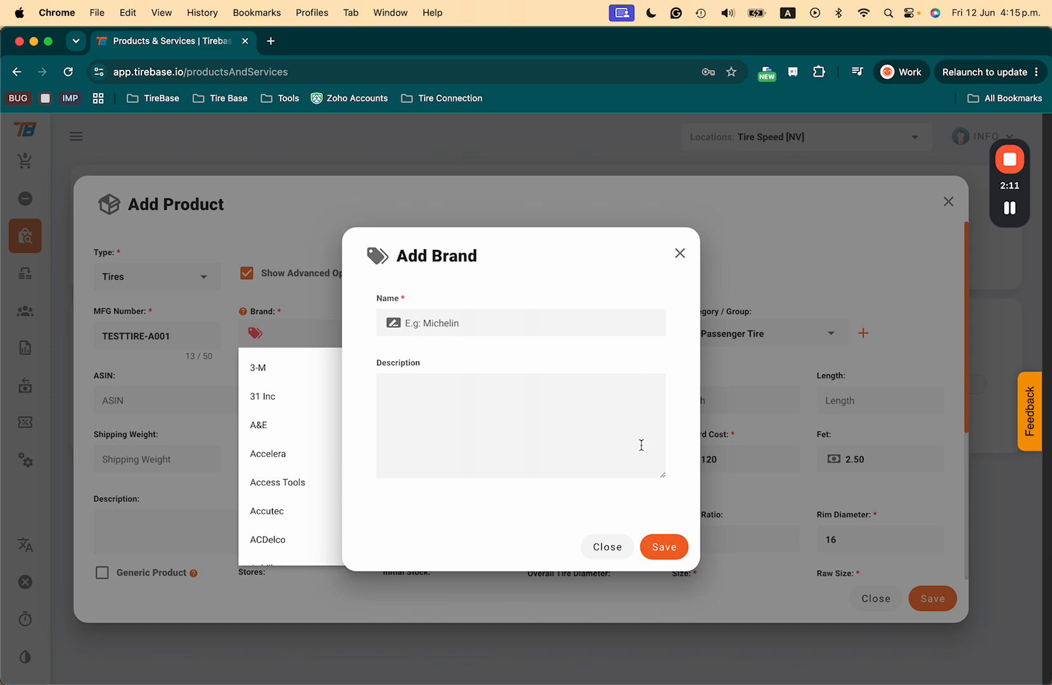
click(680, 253)
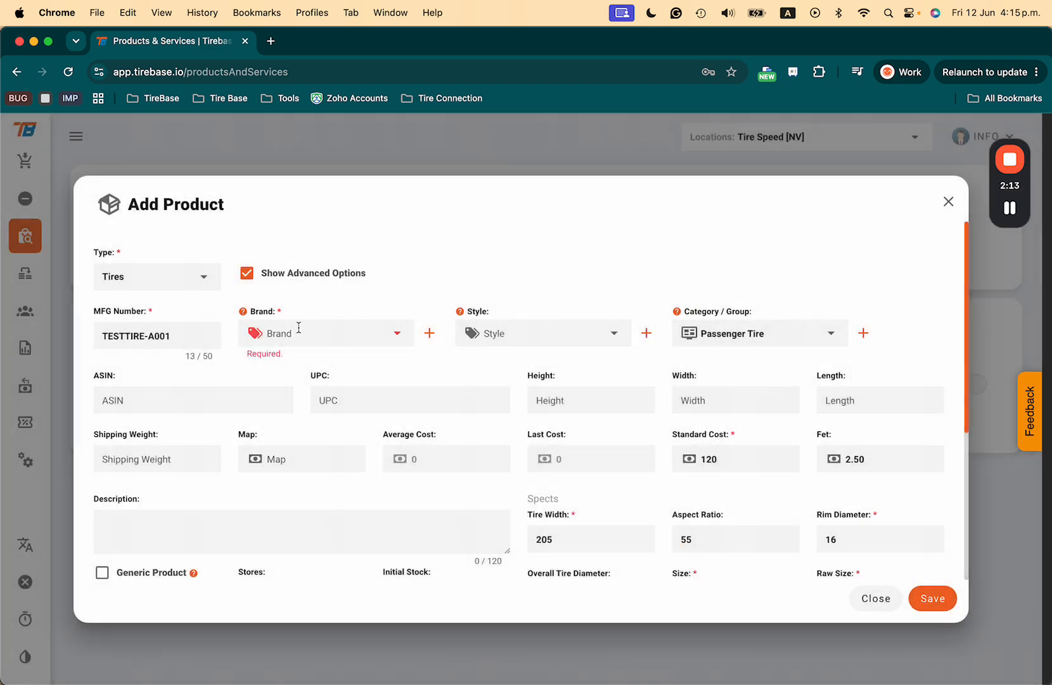
- Set the product's brand to Boltar Tires with the Maxi/LT Expedition style
click(296, 329)
text(bol)
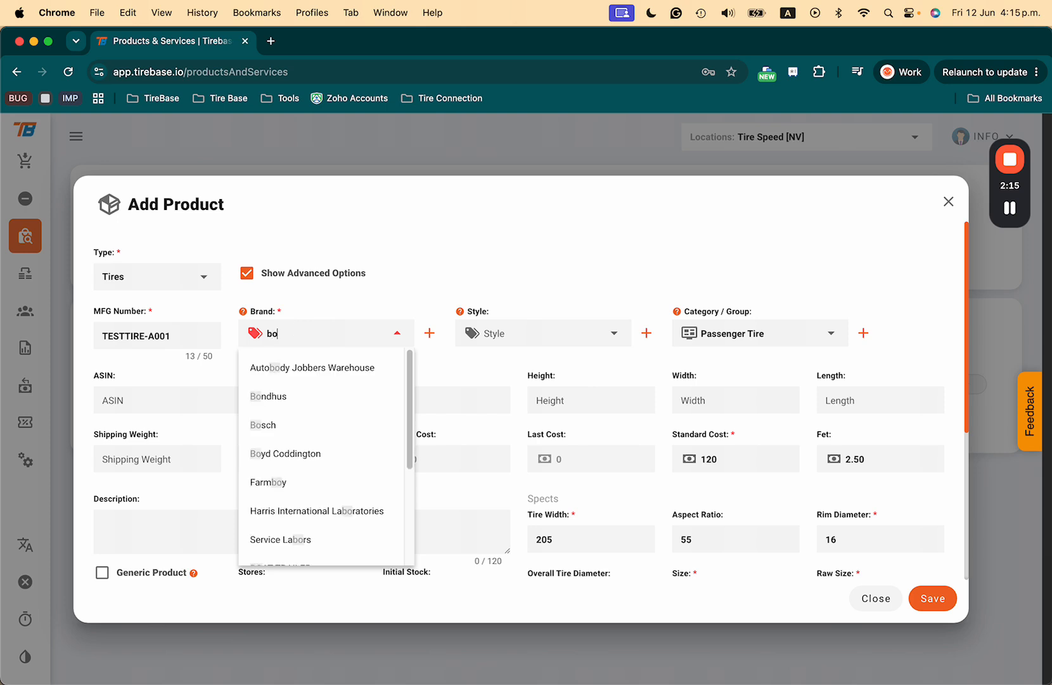
click(276, 366)
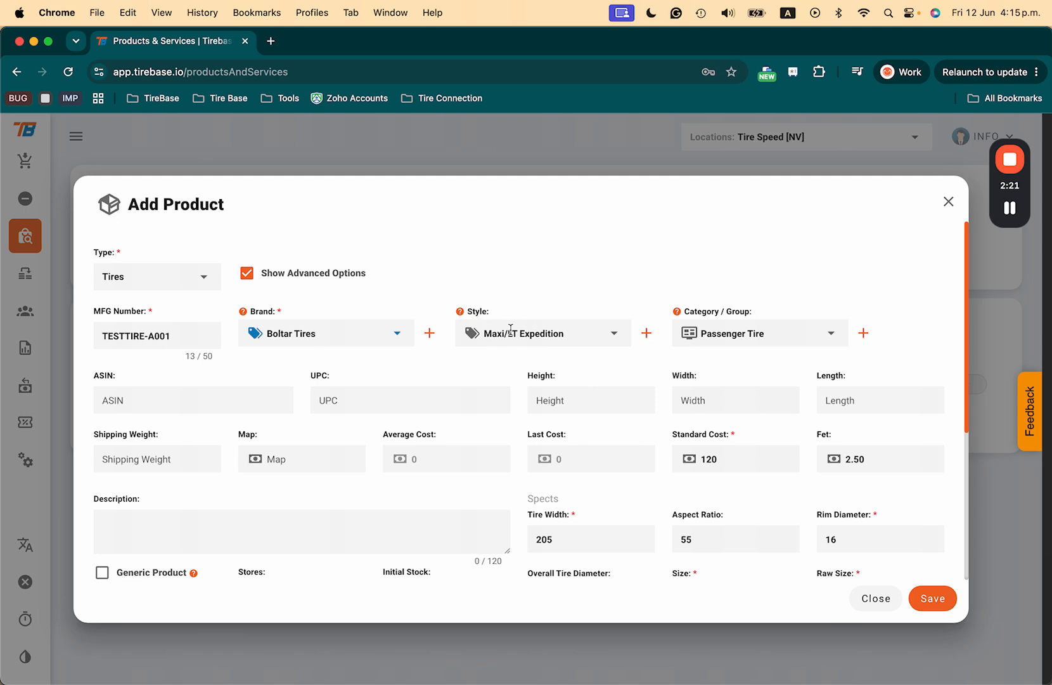
- Try out the new-style form by filtering its linked brand by "bolta", and close it without saving
click(647, 336)
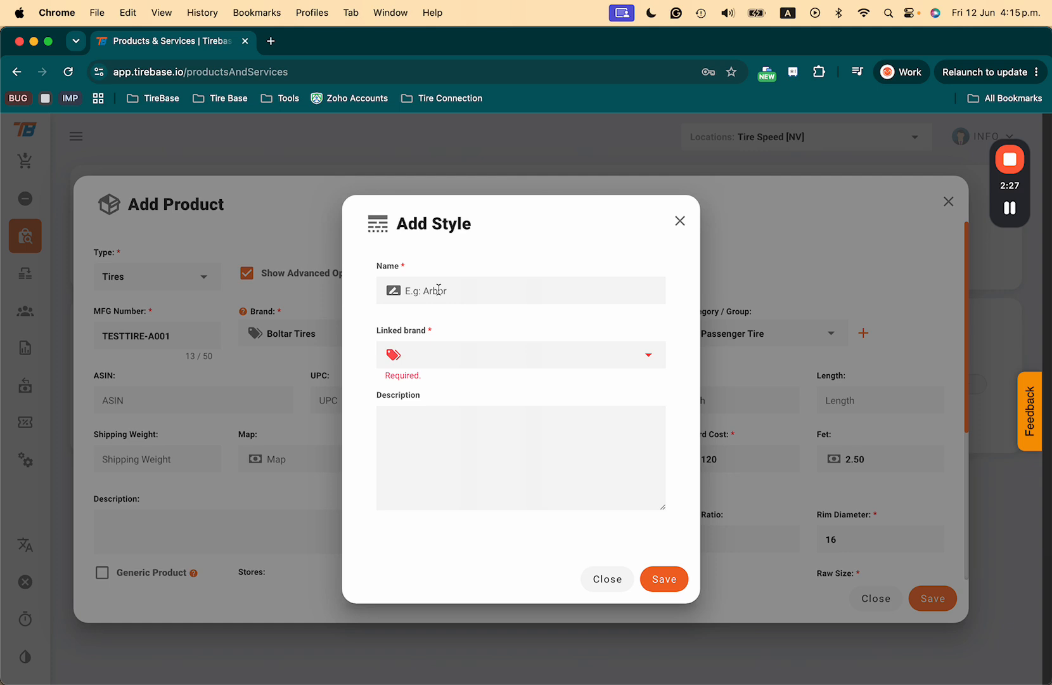
click(456, 349)
text(bolta)
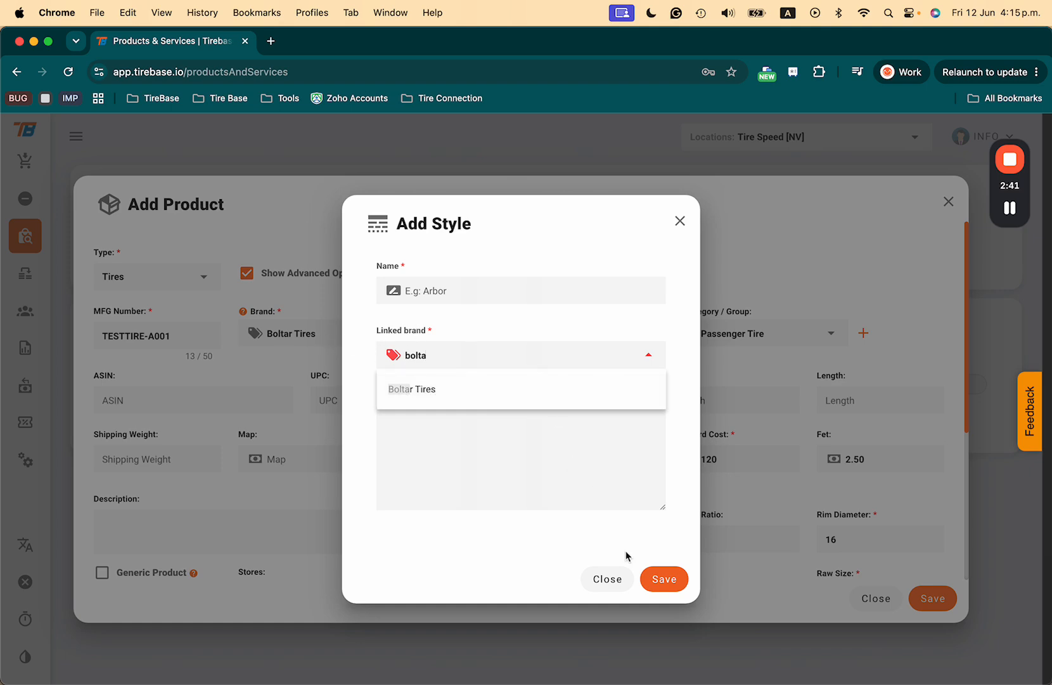
click(620, 577)
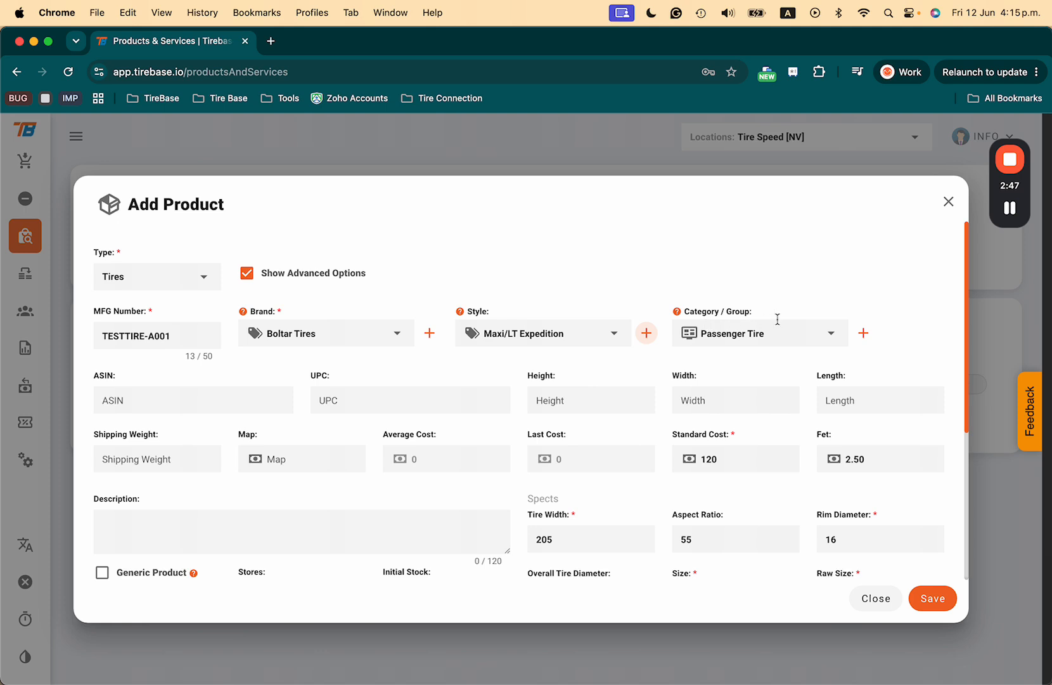
- Look over the category choices and the form for adding an item category, keeping Passenger Tire
click(810, 335)
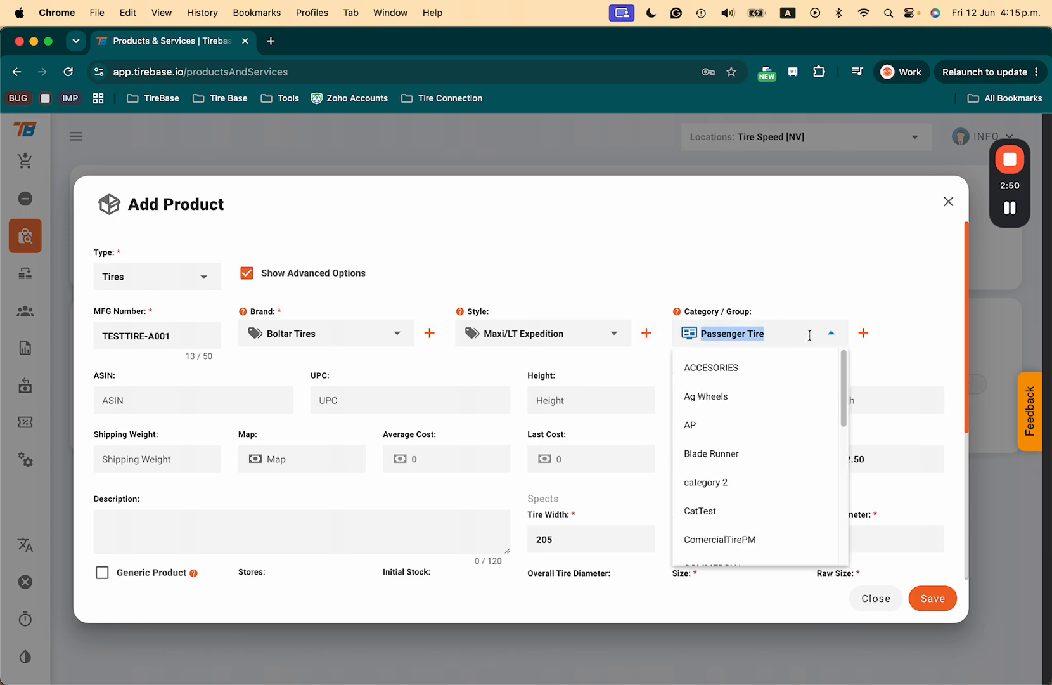
click(863, 334)
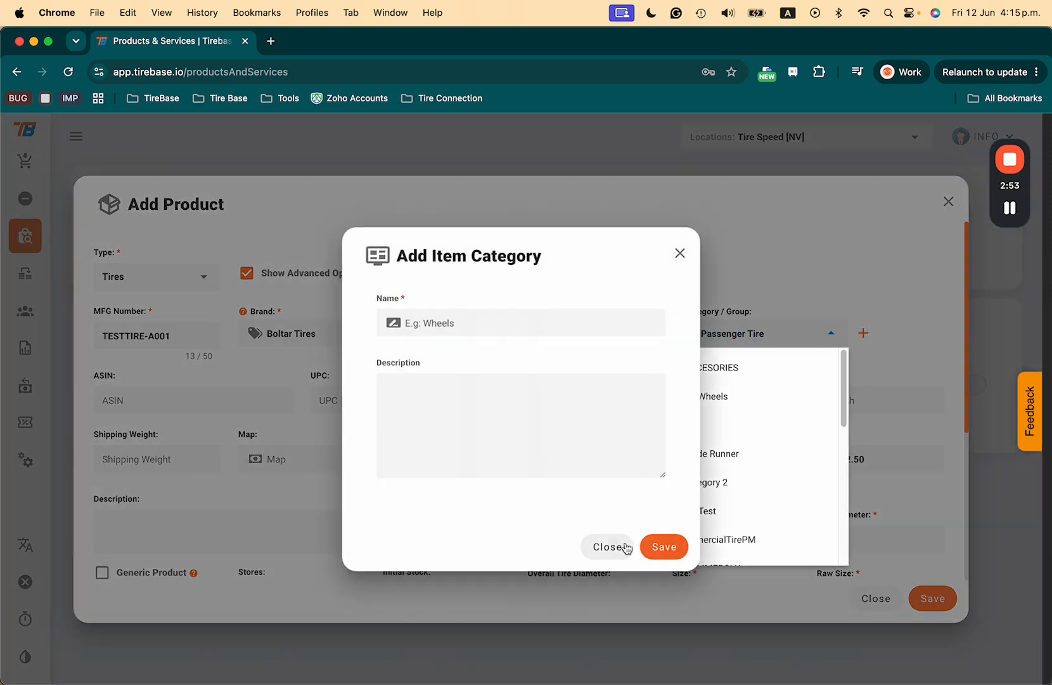
click(621, 540)
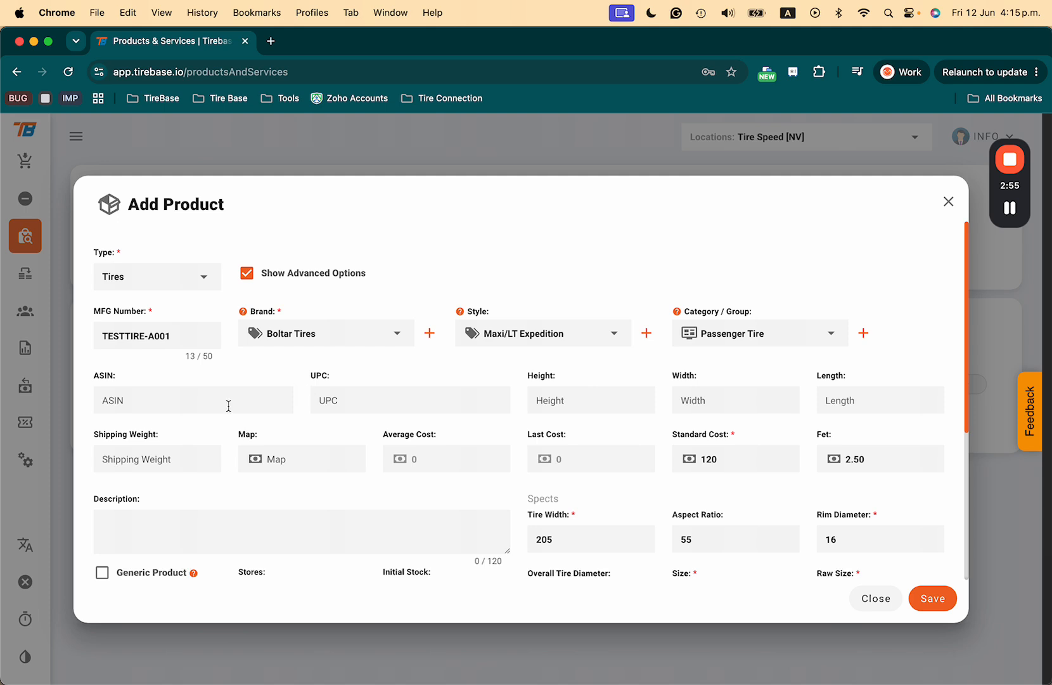
- Hide the advanced options and change the tire size to LT205/55R16-18
click(247, 274)
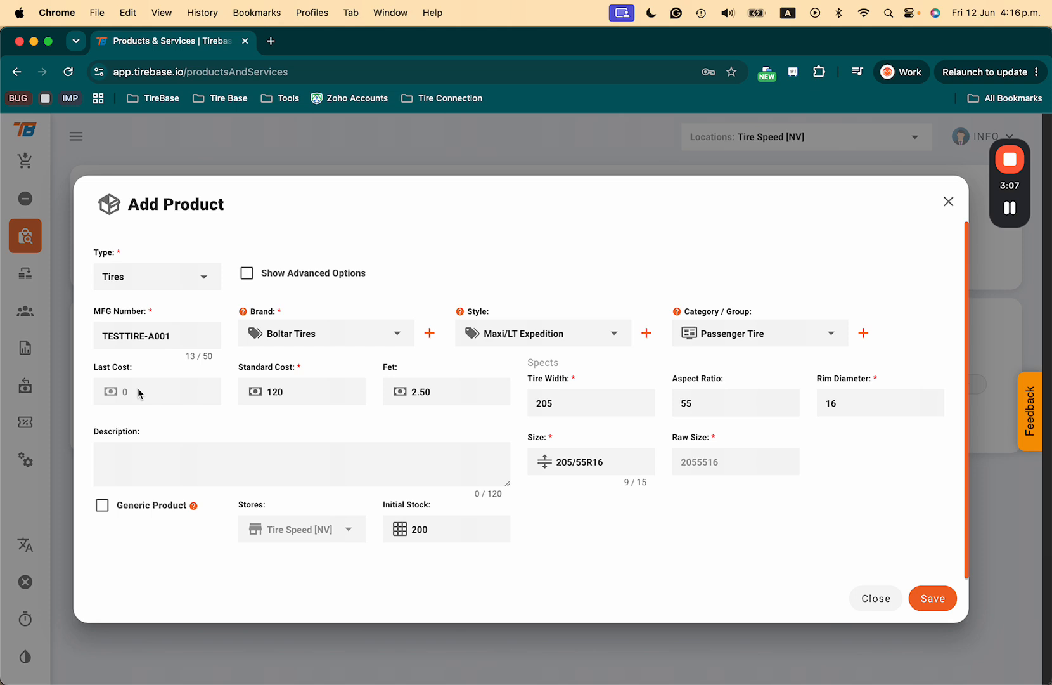
click(302, 394)
click(449, 386)
double_click(298, 367)
text(-18)
click(558, 461)
text(LT)
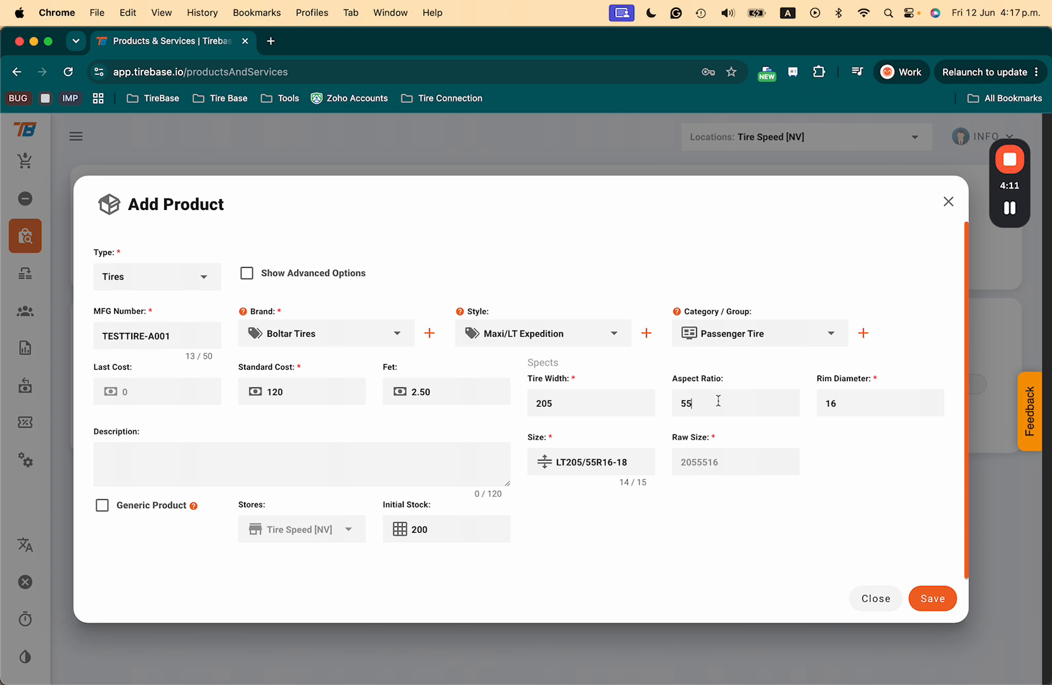
- Try editing the aspect ratio and set it back to 55
text(4)
key(BackSpace)
text(5)
- Add the LT prefix and the -18 suffix to the tire size so it reads LT205/55R16-18
click(555, 461)
text(LT)
click(626, 459)
text(-18)
click(445, 529)
- Show the advanced options, review the required and optional product fields, and hide the advanced options again
click(247, 273)
scroll(484, 418, down, 10)
scroll(631, 417, up, 8)
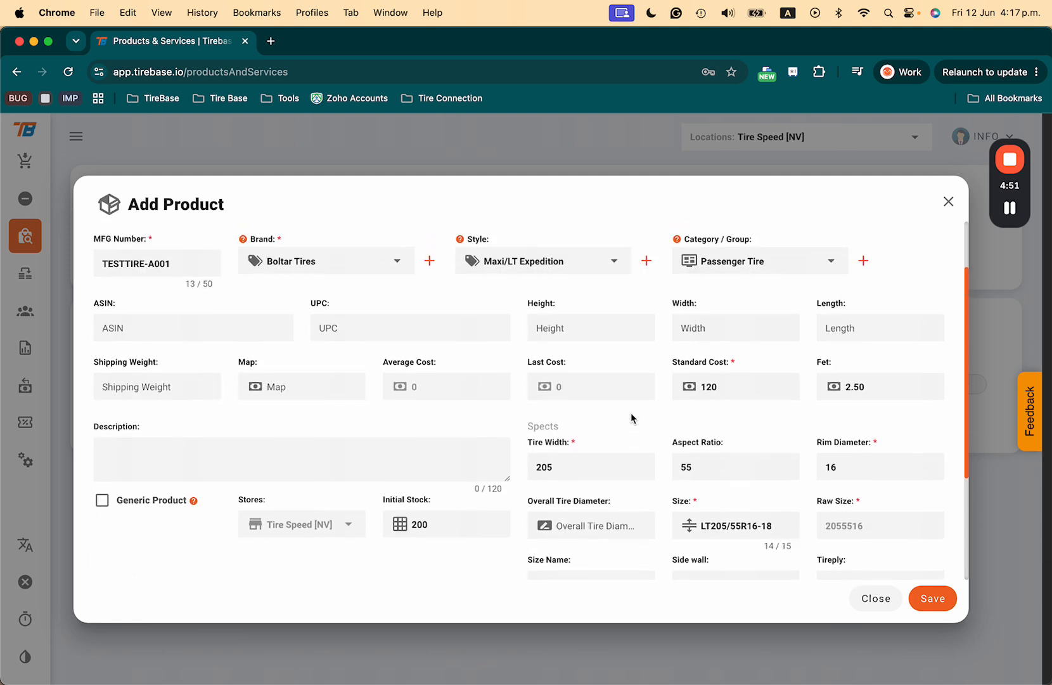
scroll(632, 418, up, 2)
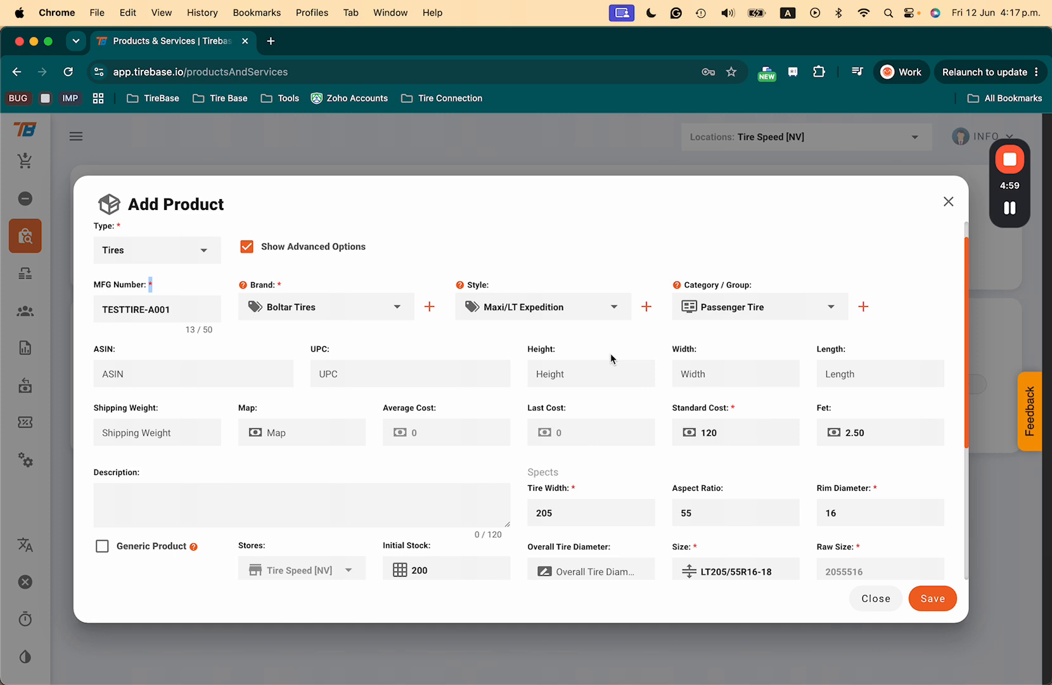
scroll(611, 358, down, 2)
scroll(611, 359, down, 8)
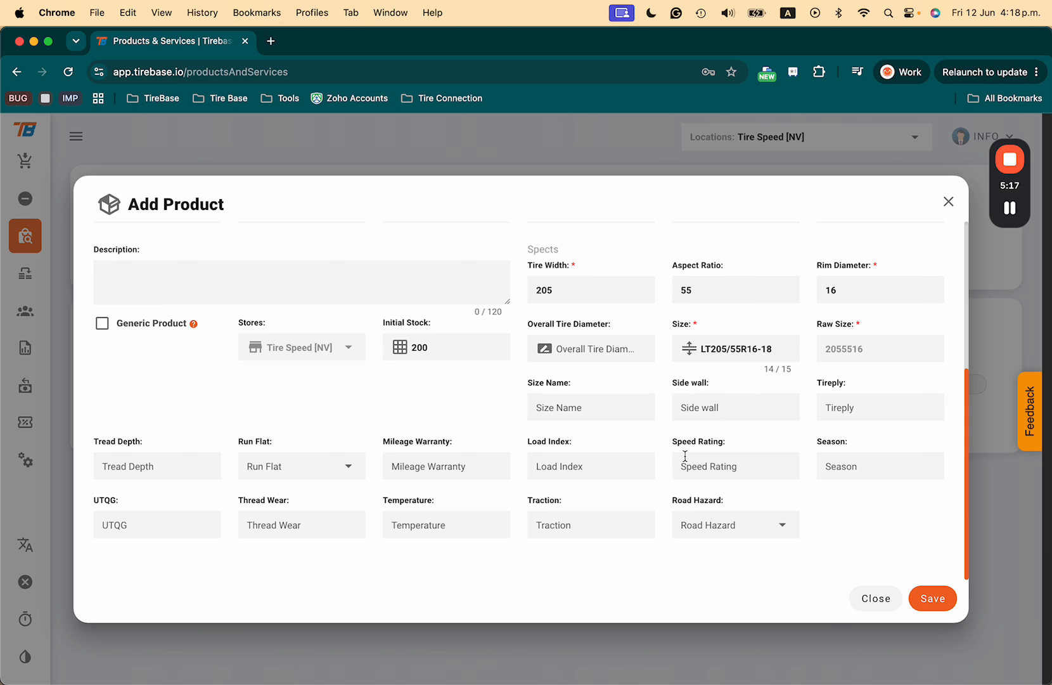
scroll(684, 455, up, 5)
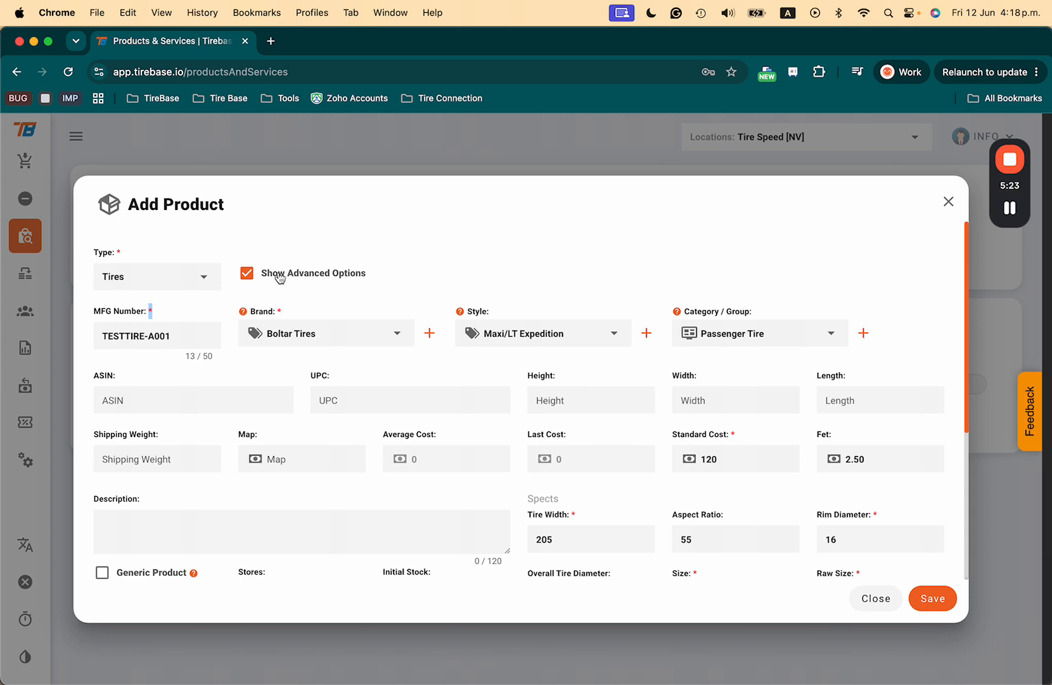
click(256, 273)
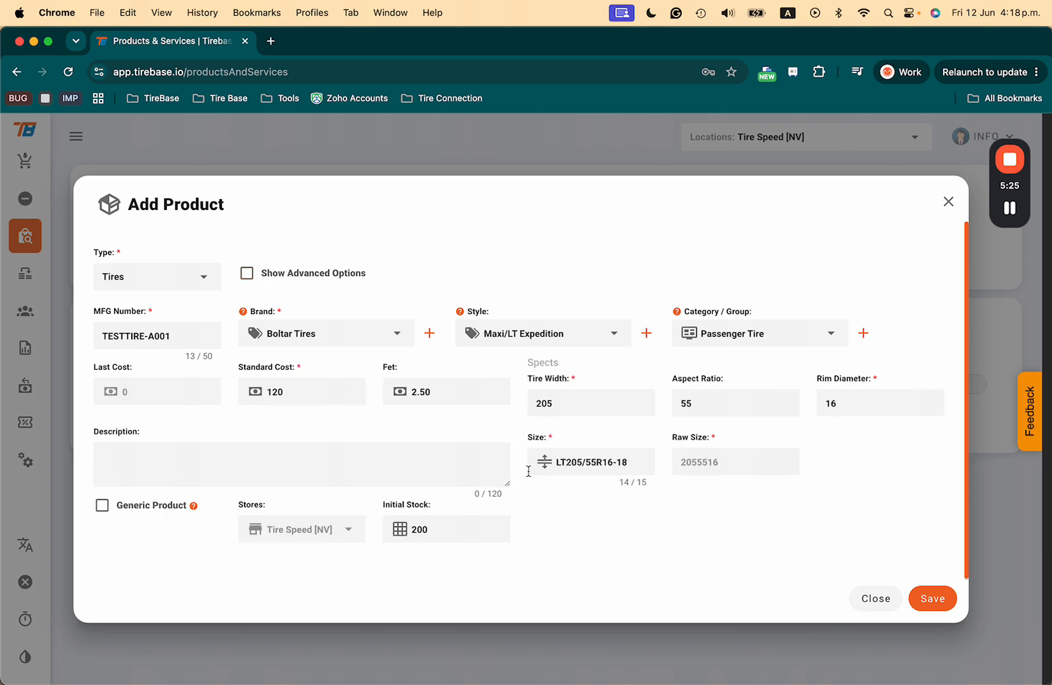
- Copy the MFG number TESTTIRE-A001 and save the new product
drag(179, 344, 91, 344)
key(super+c)
click(805, 473)
click(932, 600)
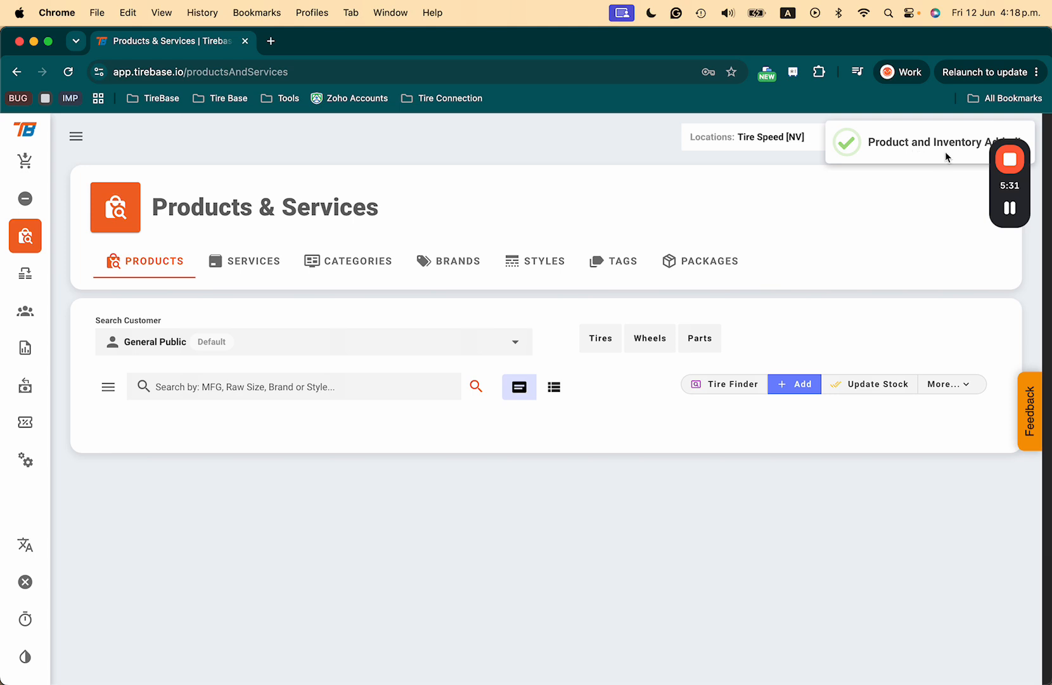
- Search the products for TESTTIRE-A001 and open its stock tracking report to check the creation entry
click(228, 386)
key(super+v)
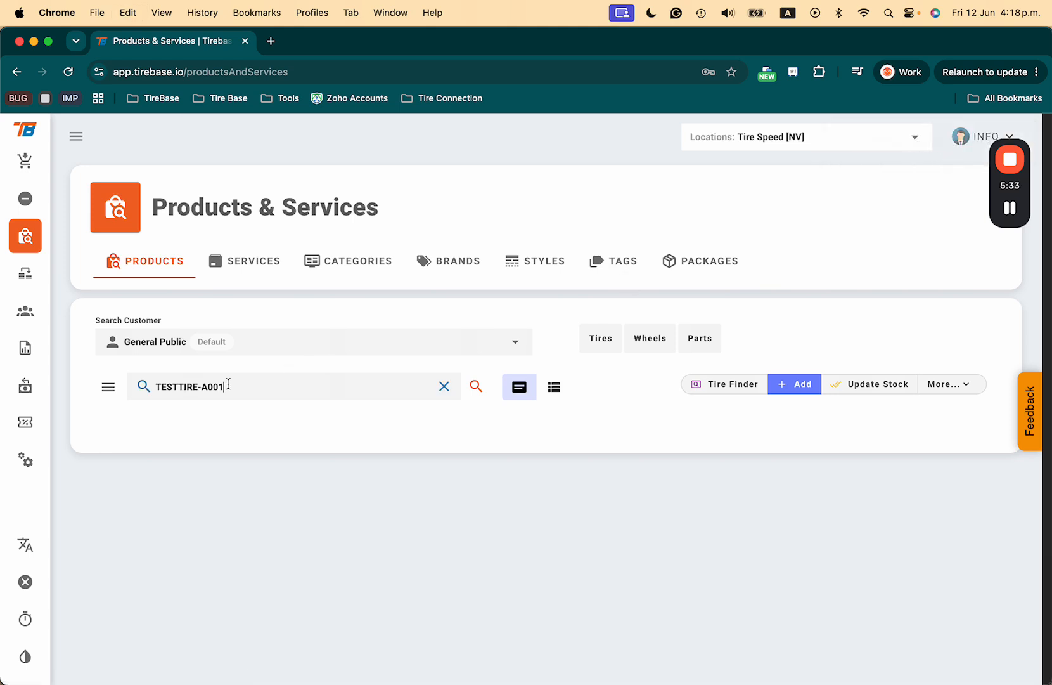
key(Return)
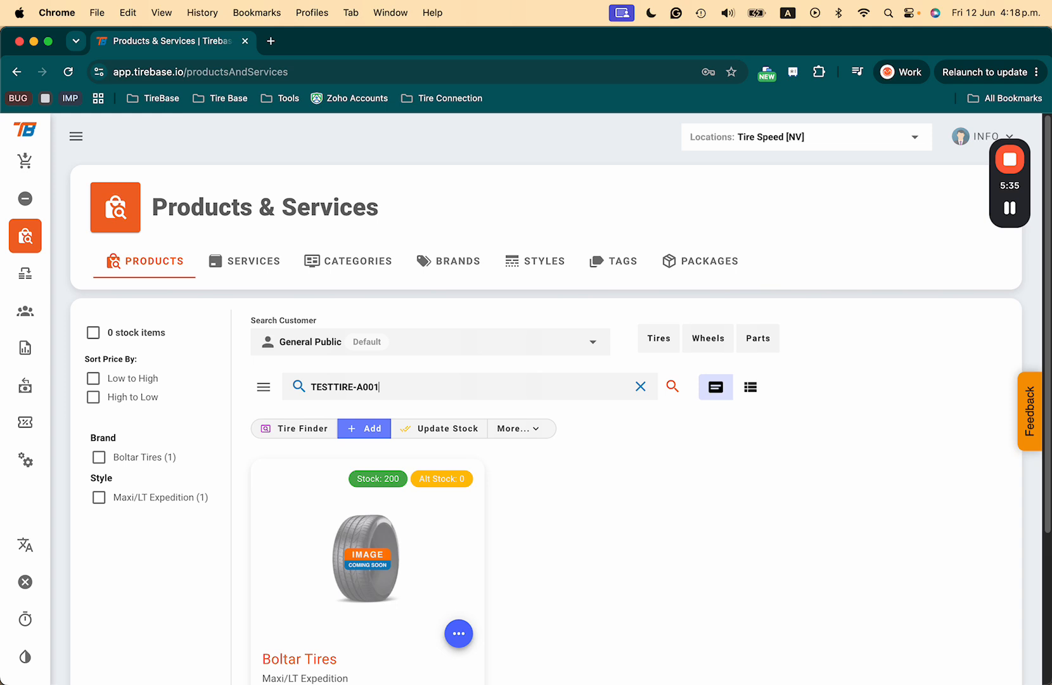
scroll(408, 454, down, 3)
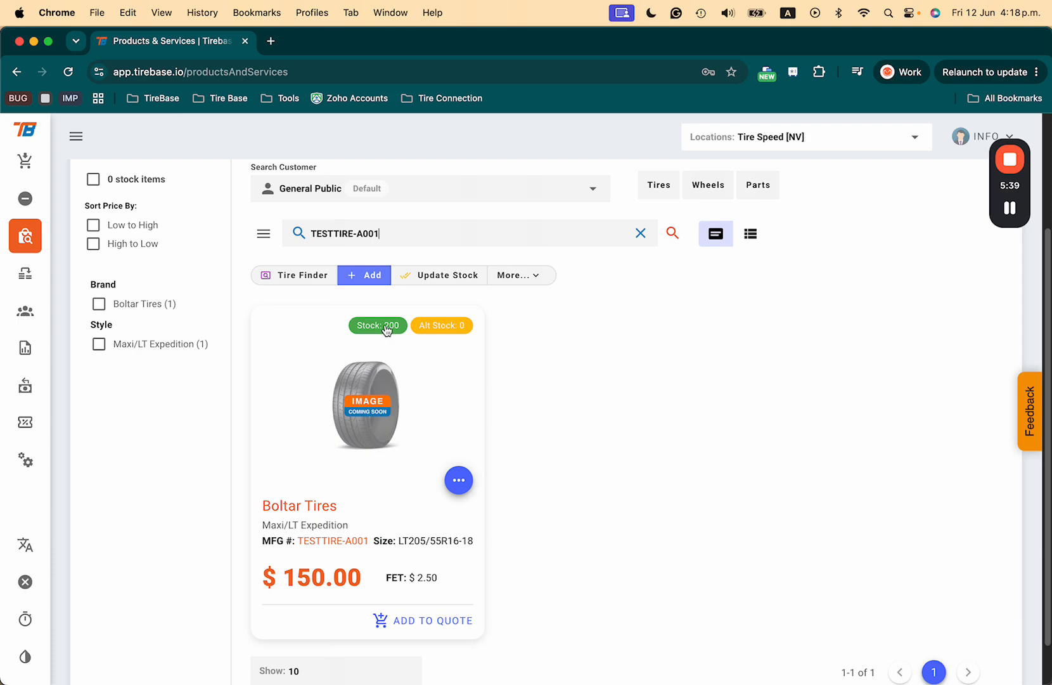
click(400, 326)
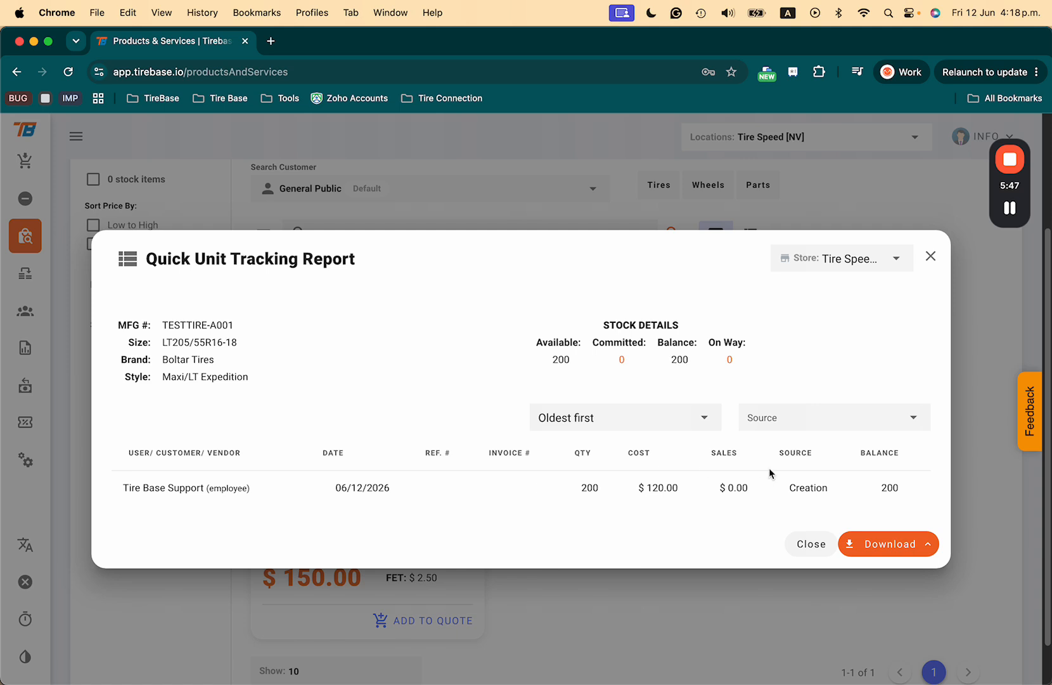
drag(898, 487, 758, 503)
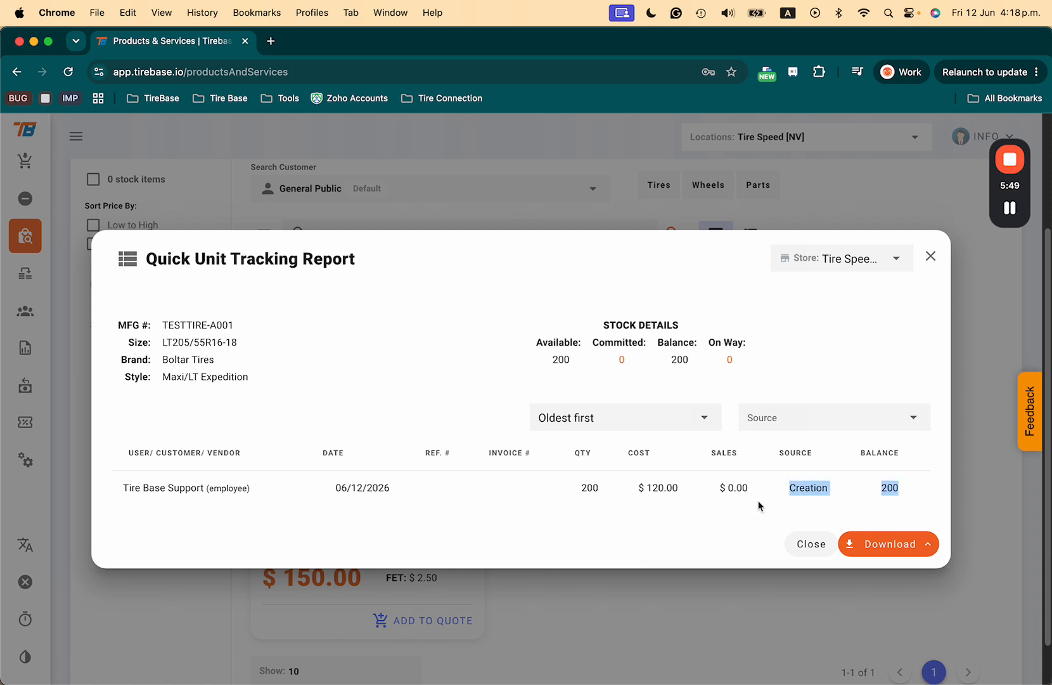
- Review the available, committed, balance and on-way stock figures in the unit tracking report and close the report
click(895, 488)
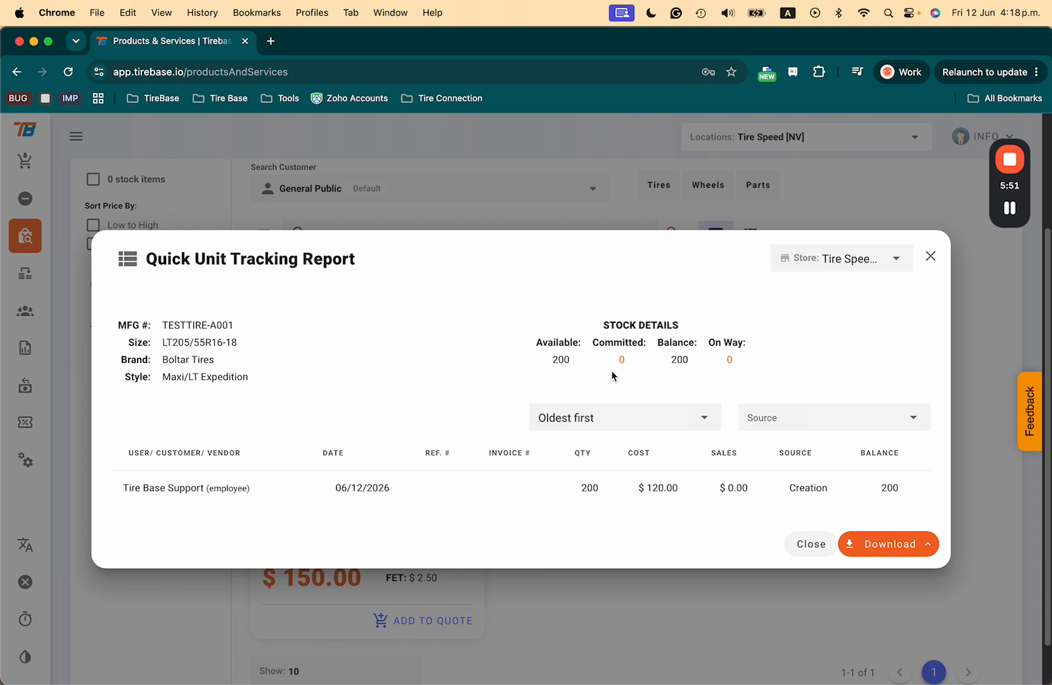
drag(576, 360, 535, 360)
click(716, 360)
click(928, 255)
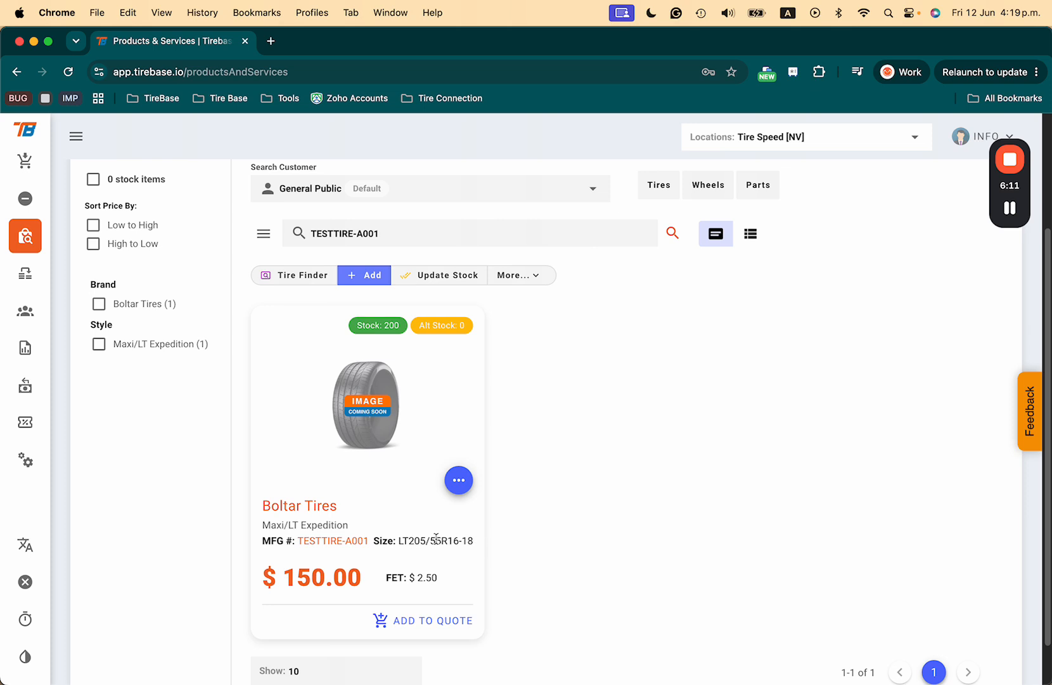
- Check the tire size on the TESTTIRE-A001 product card and display its cost and final price breakdown
drag(398, 541, 472, 541)
click(472, 541)
mouse_move(318, 580)
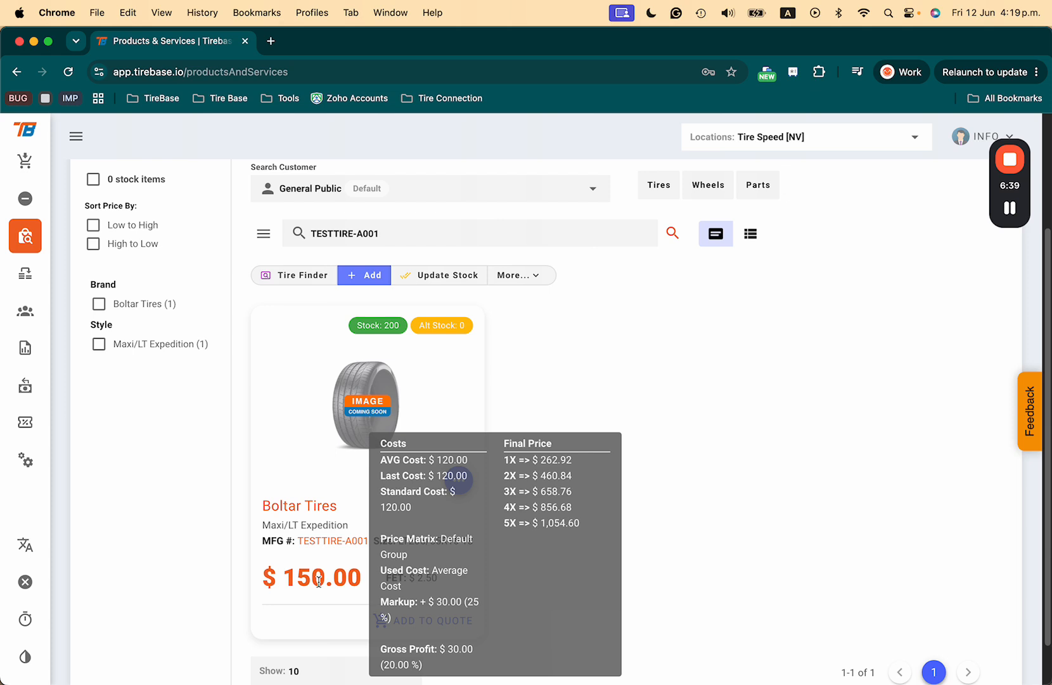
- Open the tire product for editing, review its details, and close the form without updating it
mouse_move(463, 486)
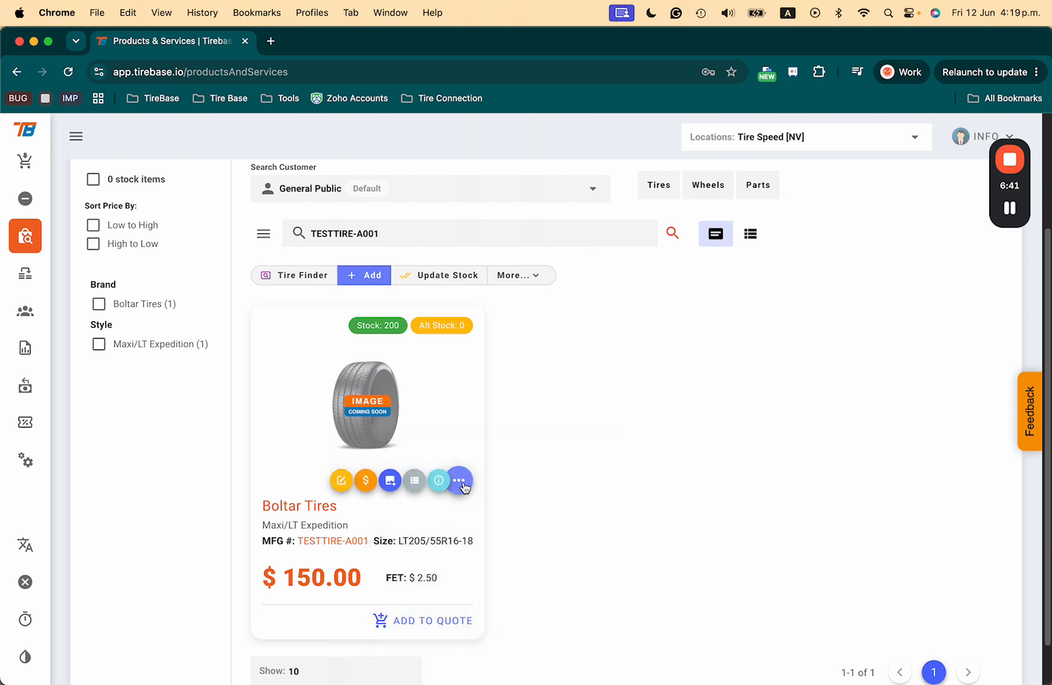
click(342, 480)
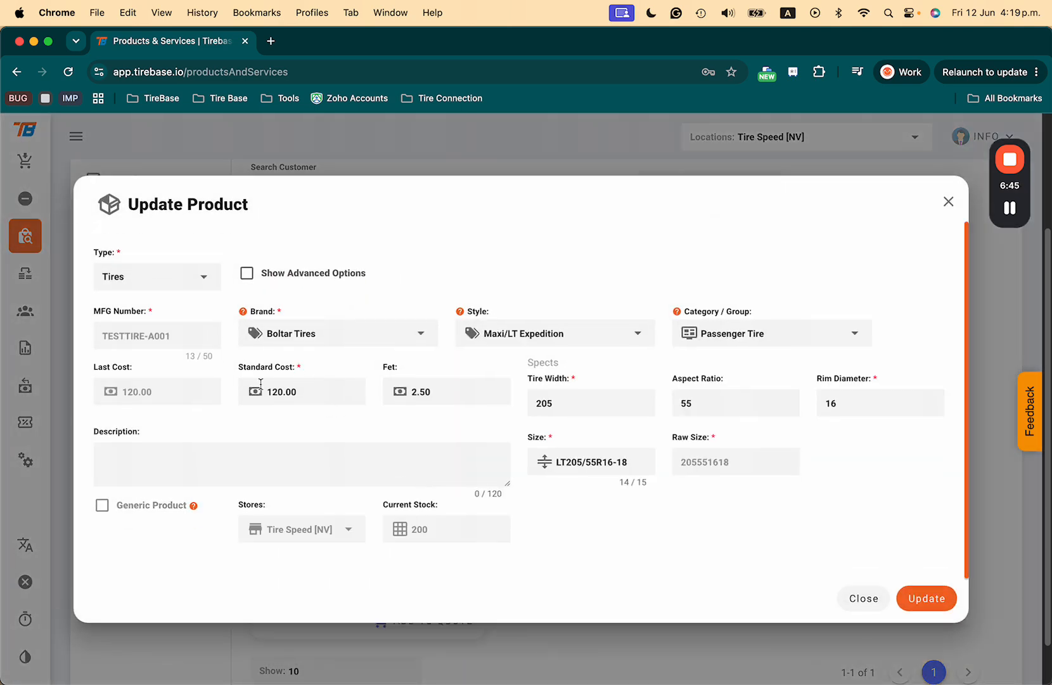
click(855, 603)
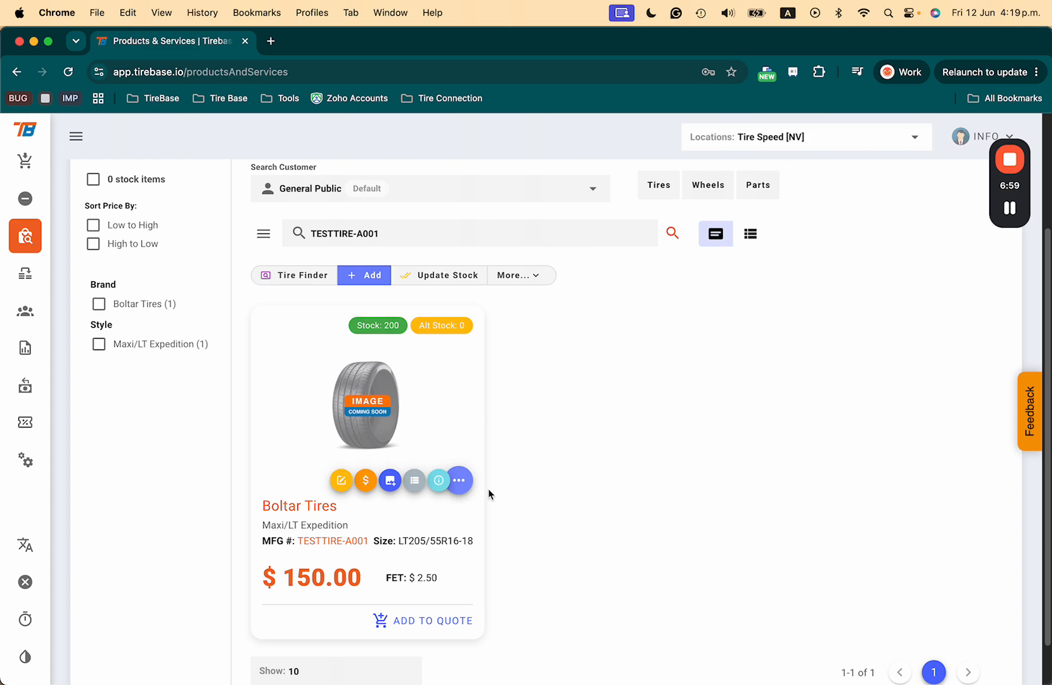
- Open the tire's fixed price assignments and look through the list of price levels and stores
click(369, 490)
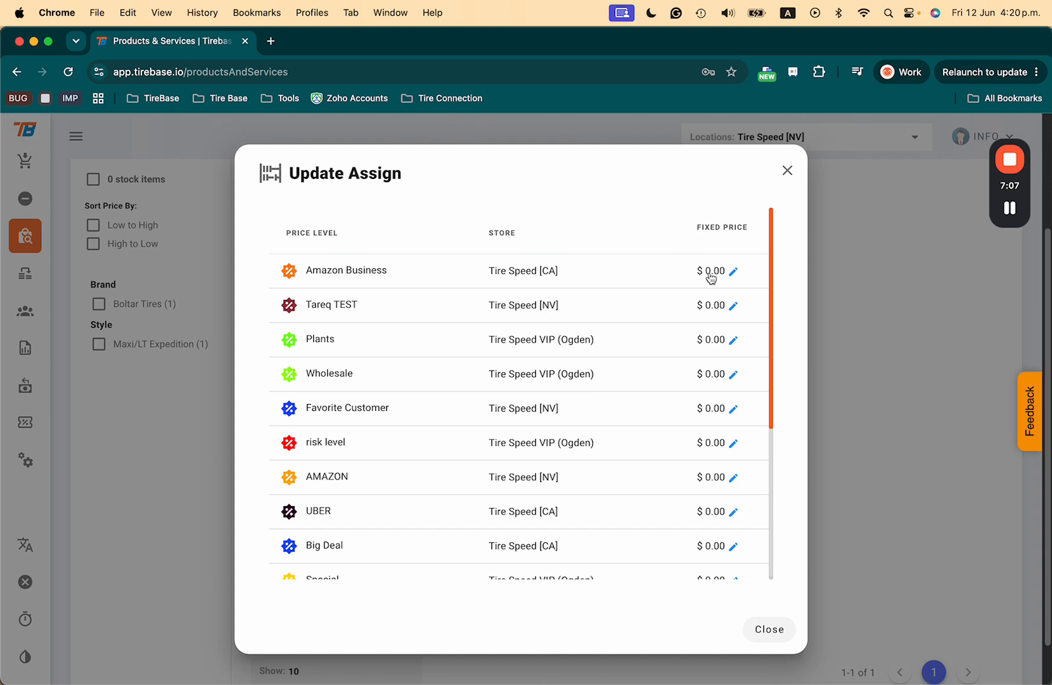
scroll(403, 385, down, 2)
scroll(403, 384, down, 5)
scroll(404, 384, up, 7)
scroll(704, 408, down, 2)
scroll(703, 408, down, 5)
scroll(702, 418, up, 7)
scroll(702, 431, down, 4)
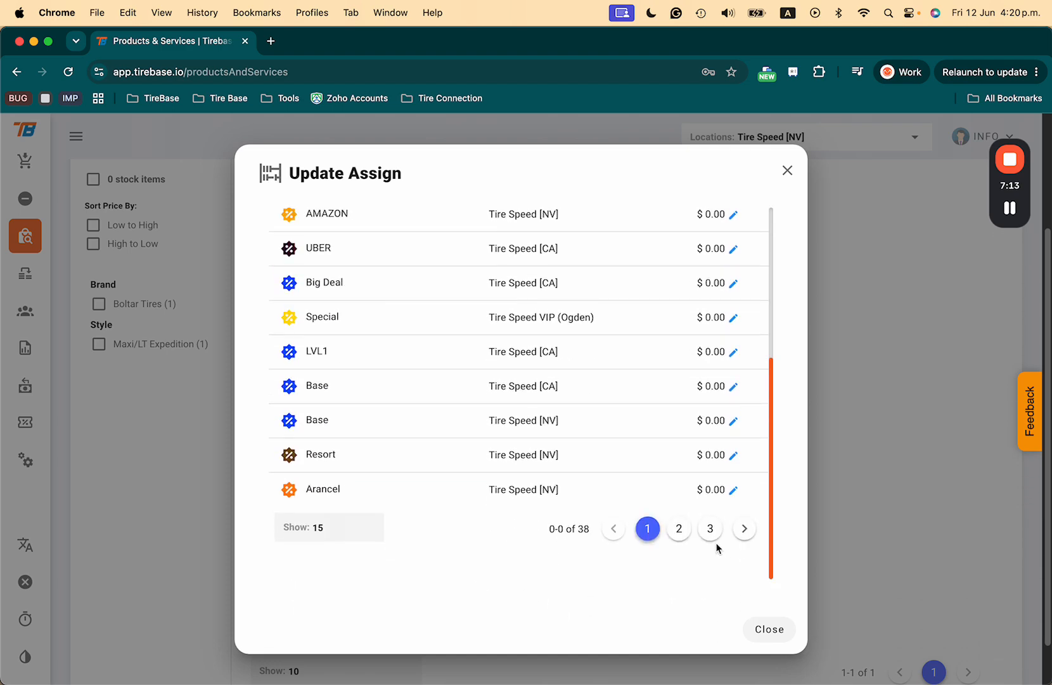
- Set the fixed price of the UBER price level for Tire Speed [CA] to 160.50 and close the price assignments
scroll(698, 409, up, 1)
scroll(705, 343, up, 2)
scroll(712, 360, up, 1)
click(713, 348)
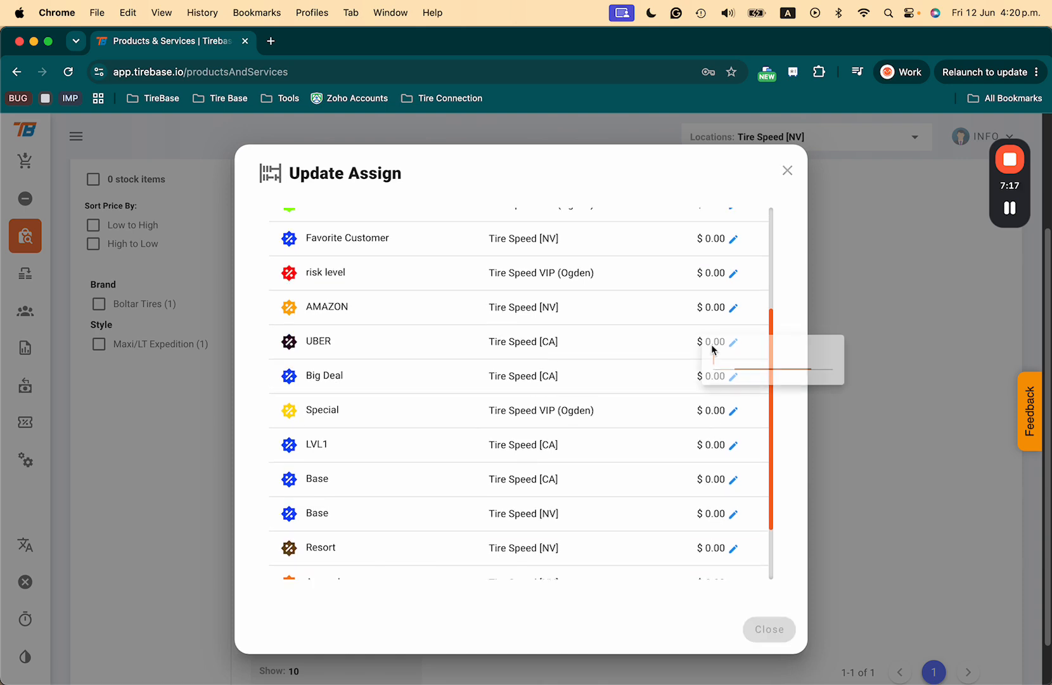
text(160)
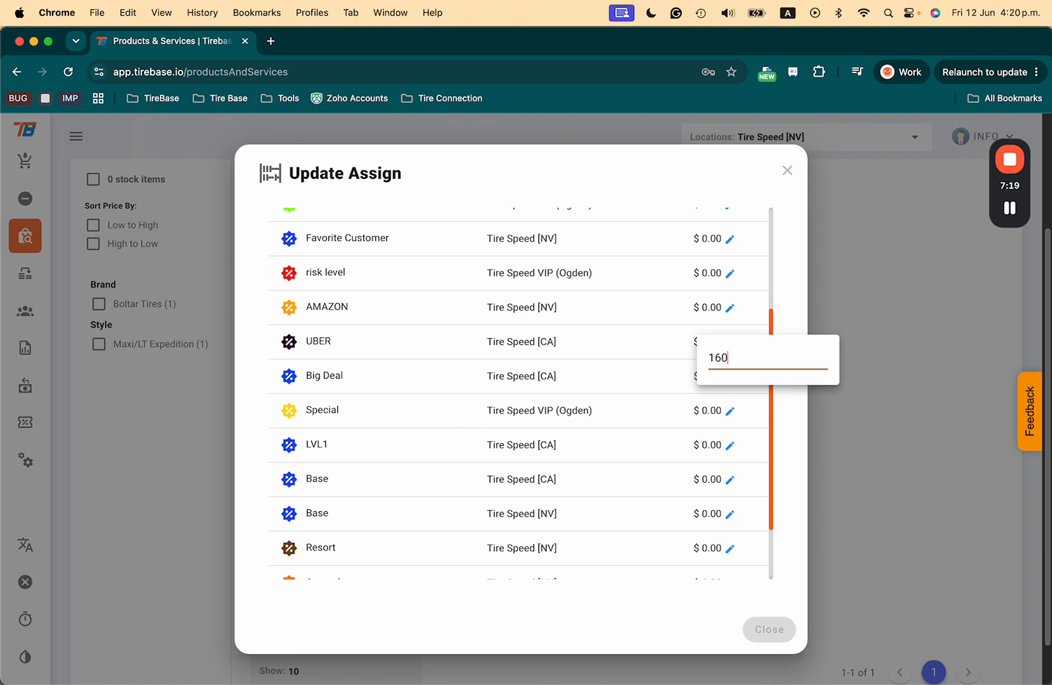
text(.50)
key(Return)
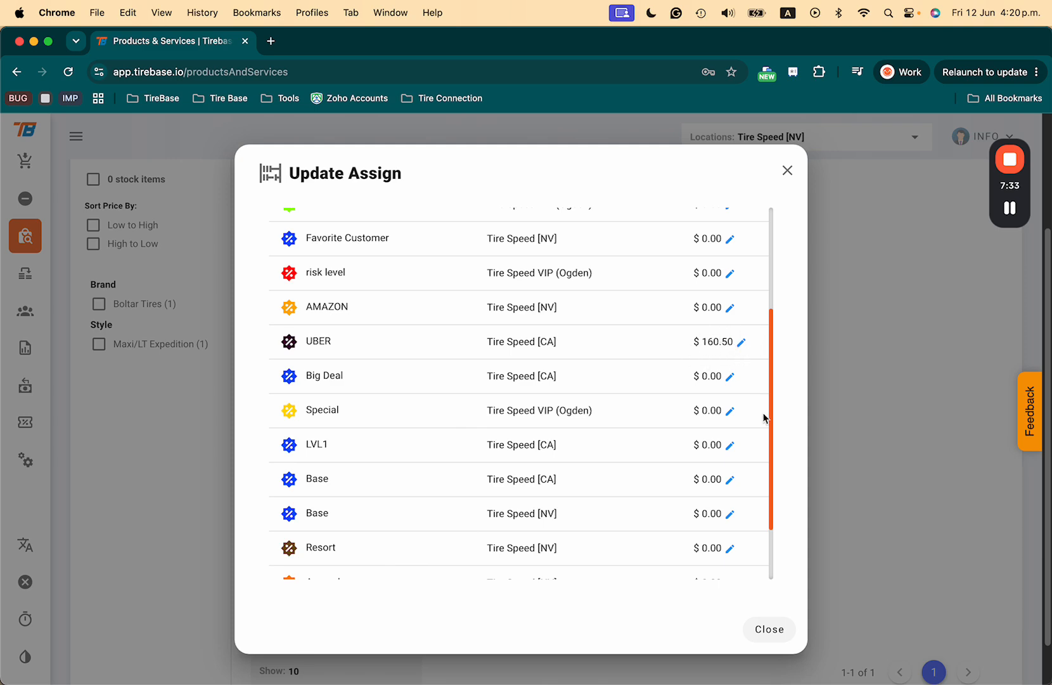
click(770, 628)
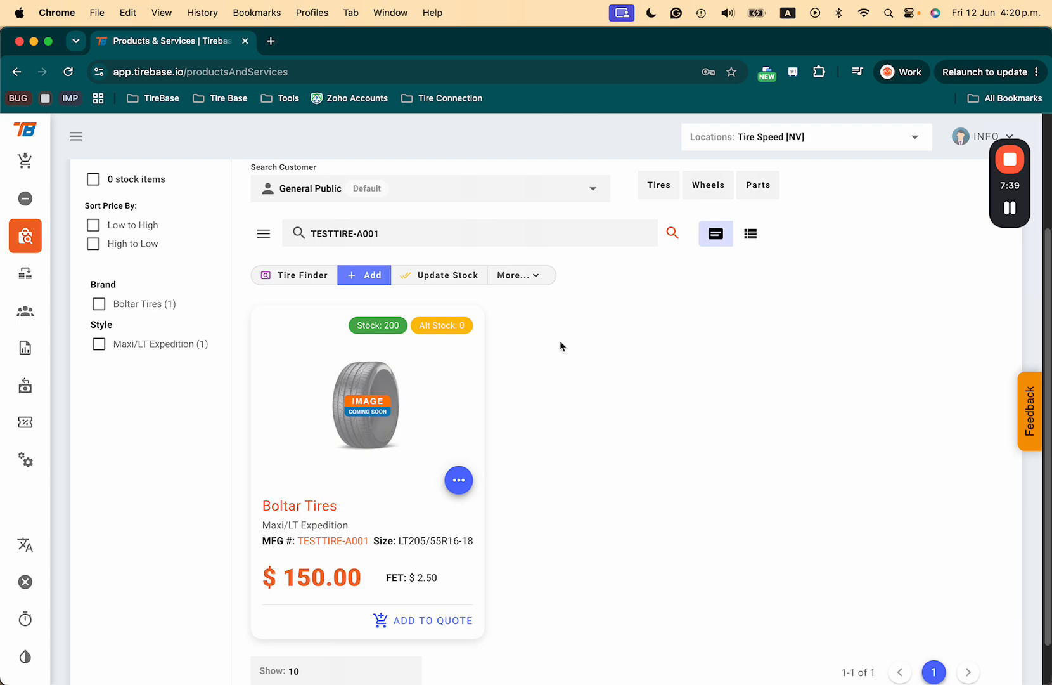
- Start a new product, examine the required fields for the Wheels and Parts types, and close the form without saving
click(363, 278)
click(201, 282)
click(172, 313)
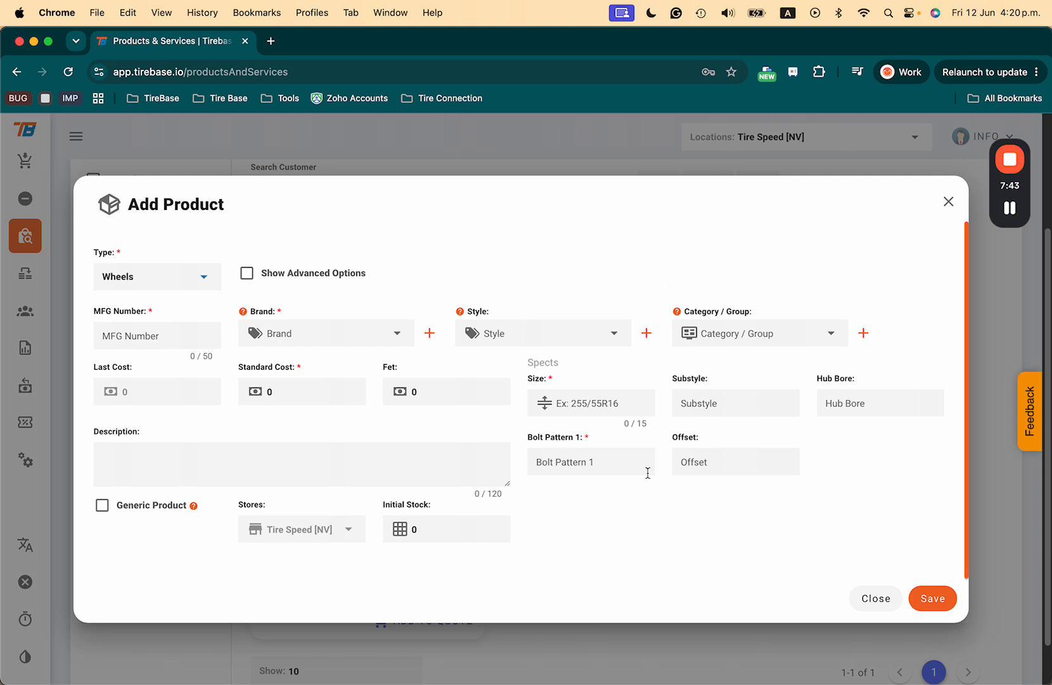
click(197, 284)
click(163, 339)
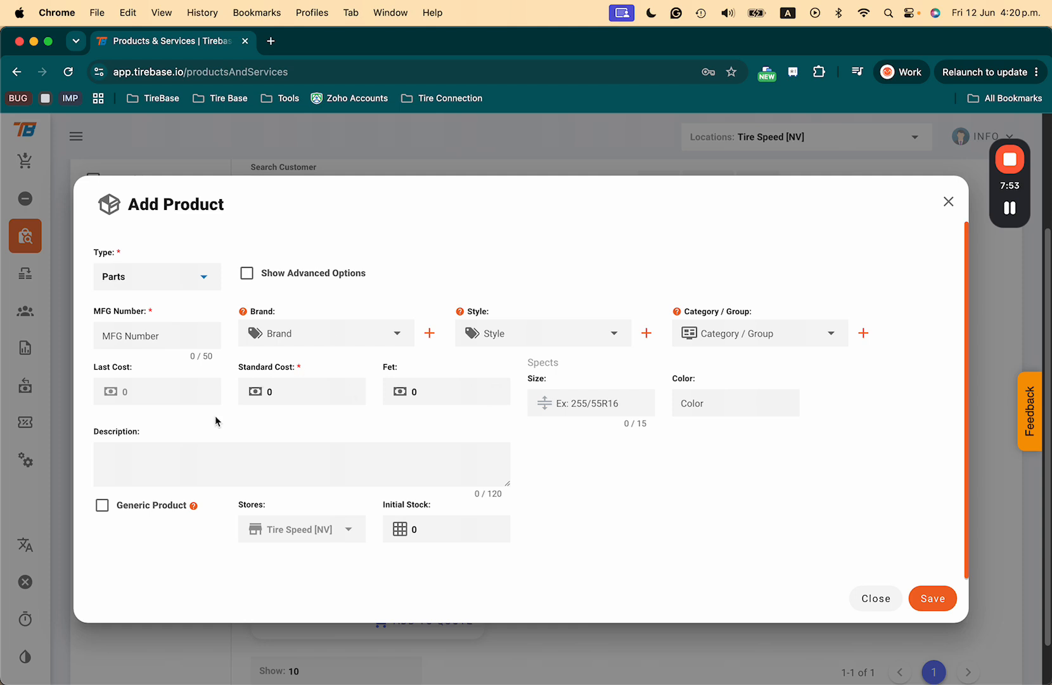
double_click(298, 367)
click(949, 201)
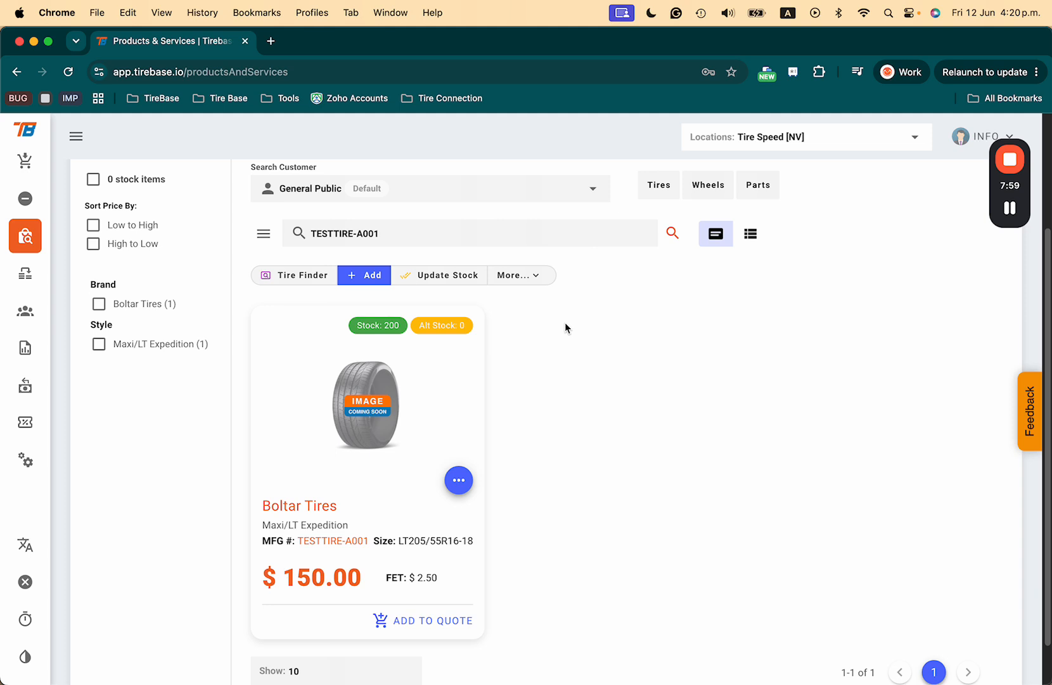